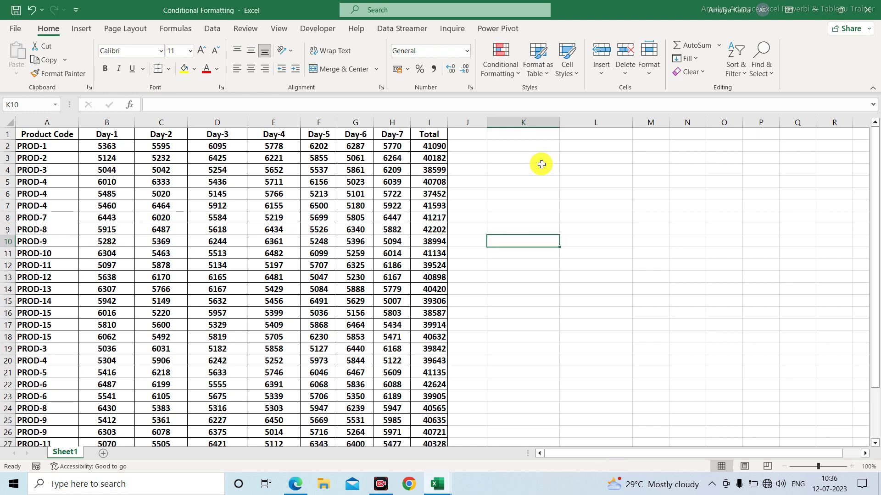
Step: Widen column K slightly and give cell K3 a List data validation sourced from =$A$2:$A$31
{"action": "left_click", "coordinate": [537, 161]}
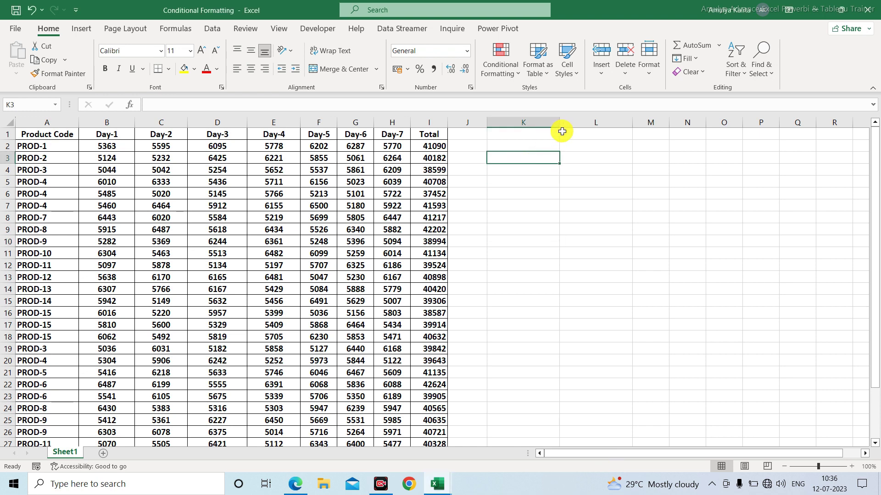
{"action": "left_click_drag", "start_coordinate": [560, 122], "coordinate": [571, 122]}
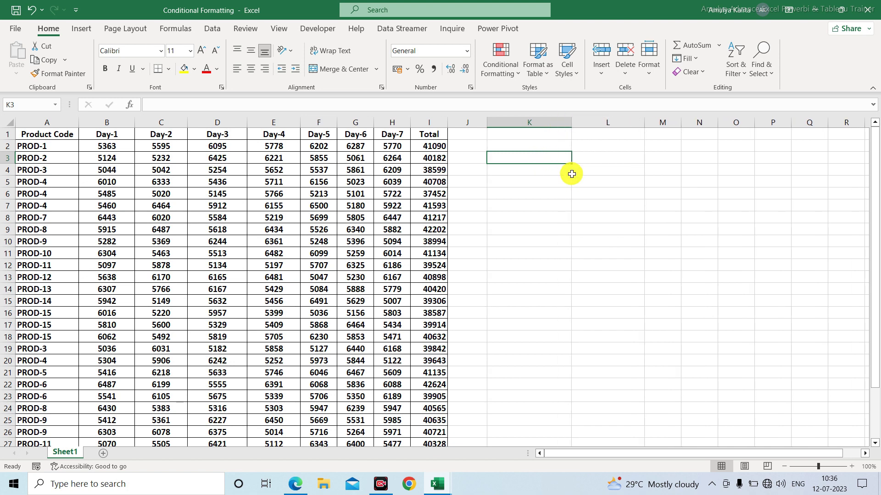
{"action": "left_click", "coordinate": [212, 29]}
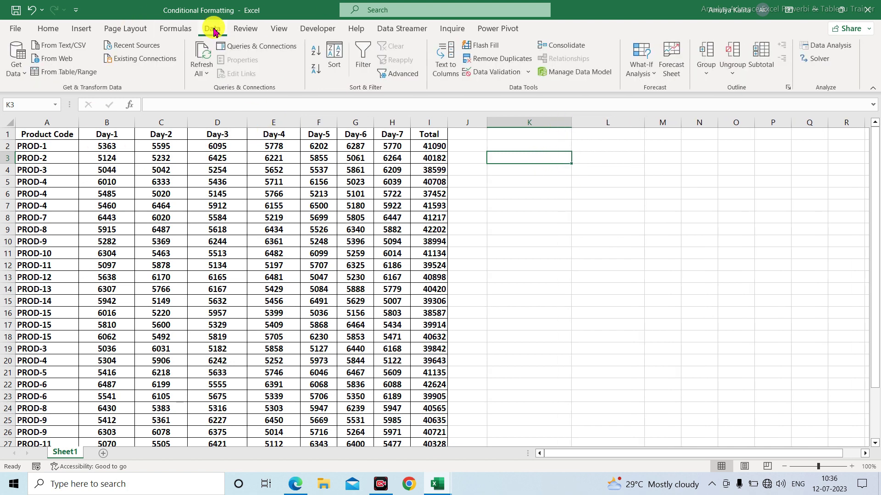
{"action": "left_click", "coordinate": [521, 74]}
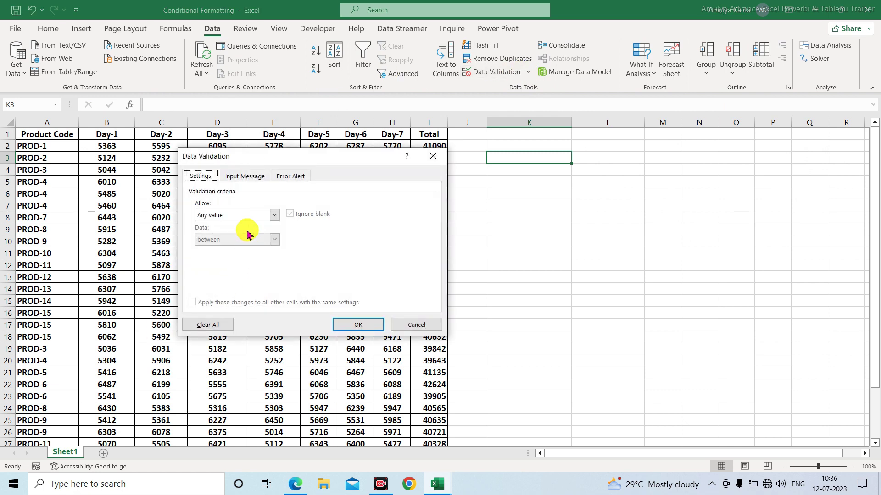
{"action": "left_click", "coordinate": [236, 215]}
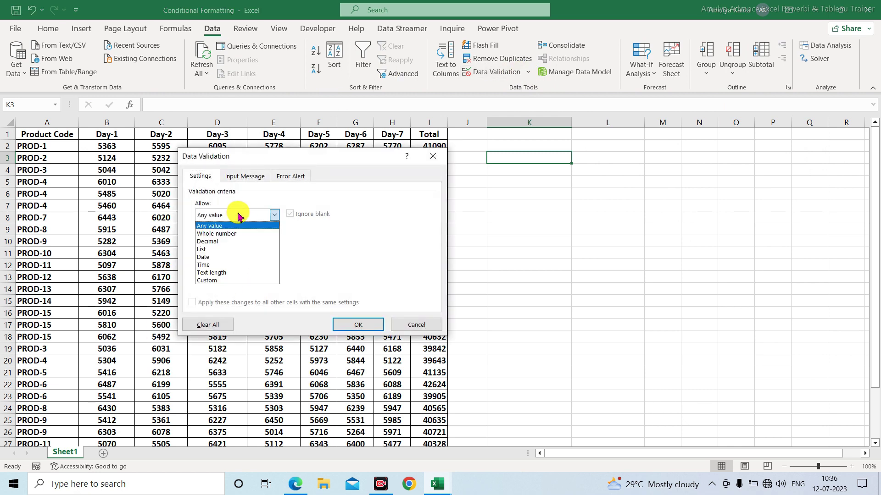
{"action": "left_click", "coordinate": [217, 251]}
{"action": "left_click", "coordinate": [226, 262]}
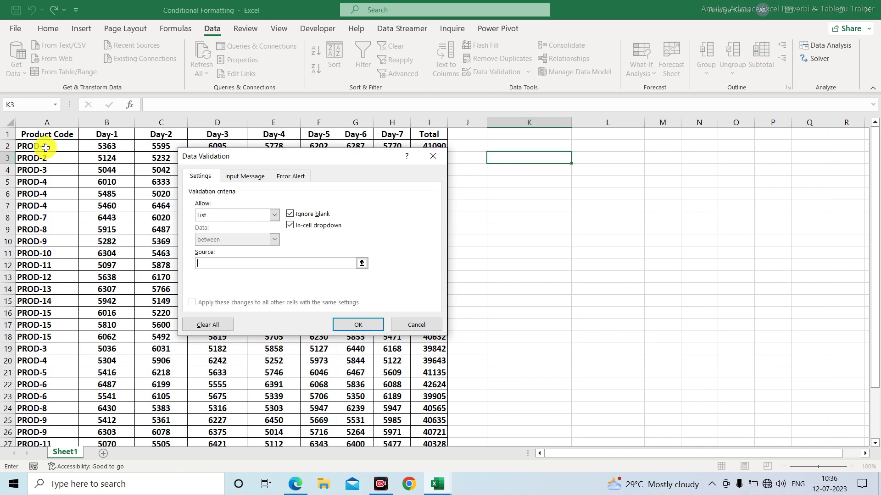
{"action": "left_click_drag", "start_coordinate": [46, 146], "coordinate": [48, 421]}
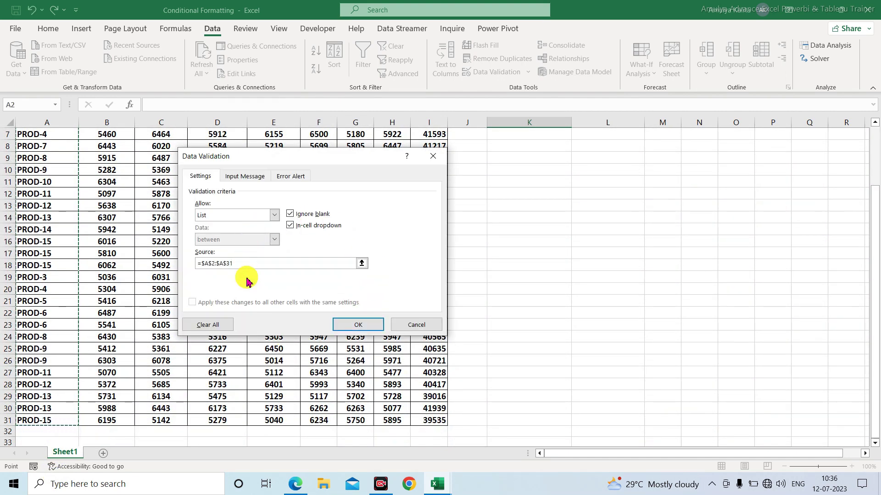
{"action": "left_click", "coordinate": [350, 324]}
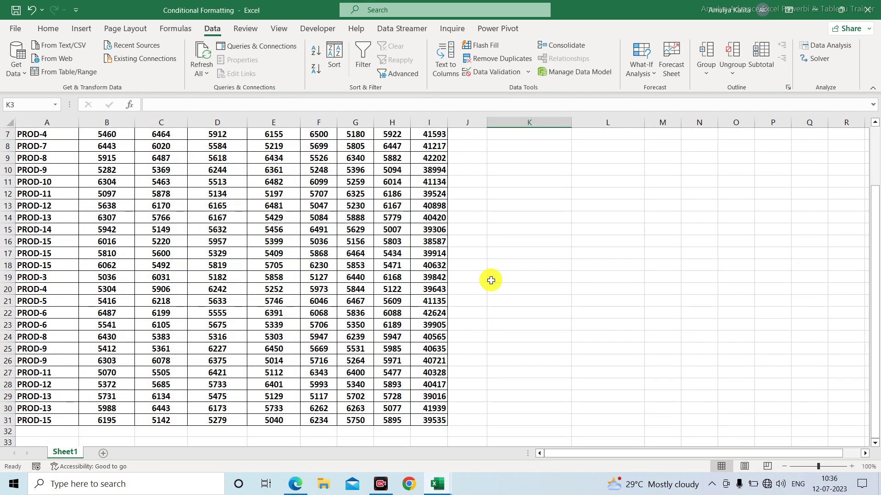
Step: Check the in-cell dropdown of cell K3
{"action": "scroll", "coordinate": [490, 280], "scroll_direction": "up", "scroll_amount": 2}
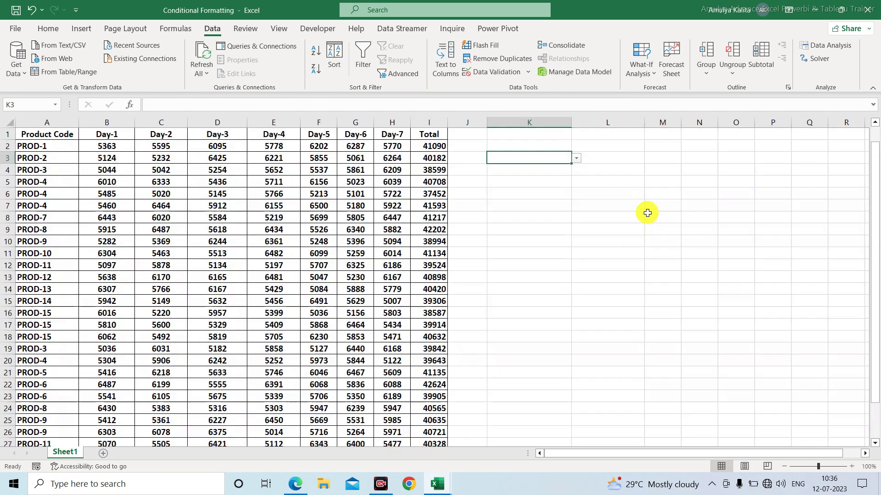
{"action": "left_click", "coordinate": [575, 159]}
{"action": "left_click", "coordinate": [575, 158]}
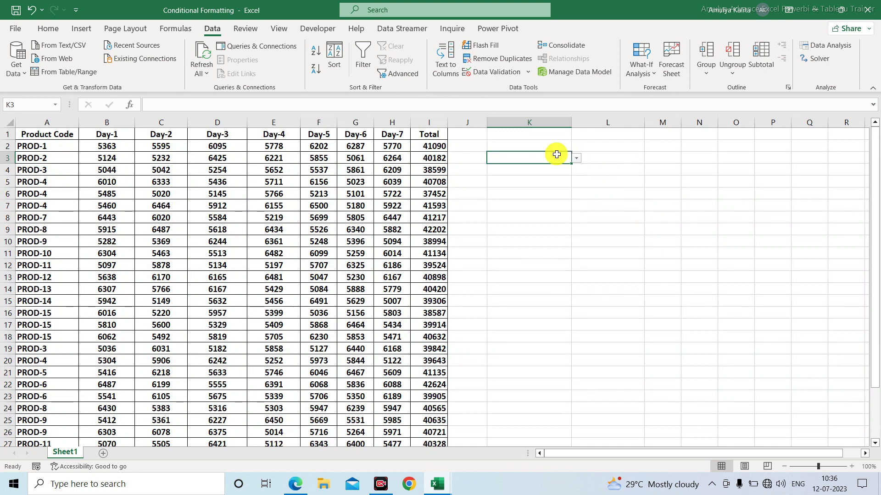
Step: Copy the Product Code header from A1 into K2 as the dropdown's label, with a yellow fill
{"action": "left_click", "coordinate": [42, 136]}
{"action": "key", "text": "ctrl+c"}
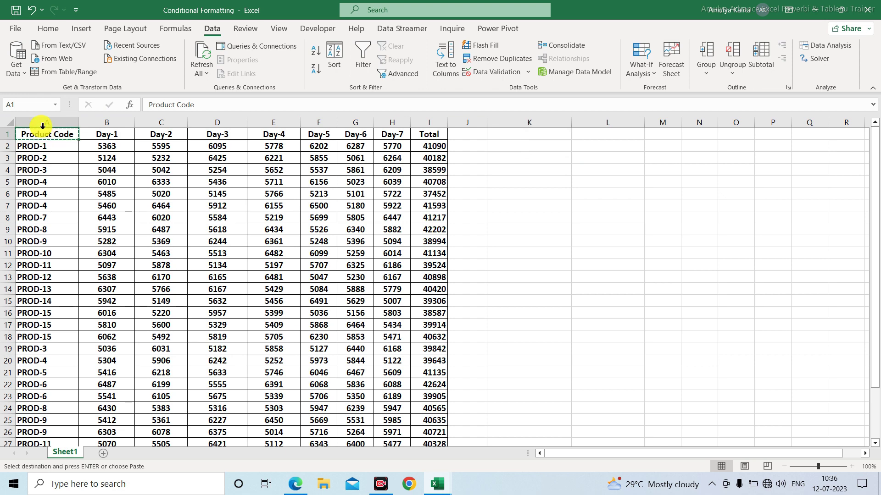
{"action": "left_click", "coordinate": [532, 142]}
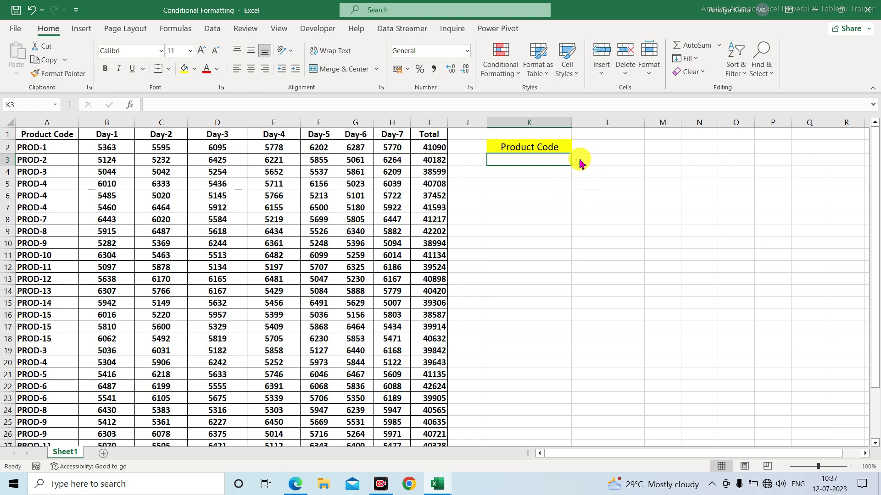
Step: Look through the product codes in K3's dropdown and choose PROD-8
{"action": "left_click", "coordinate": [575, 161]}
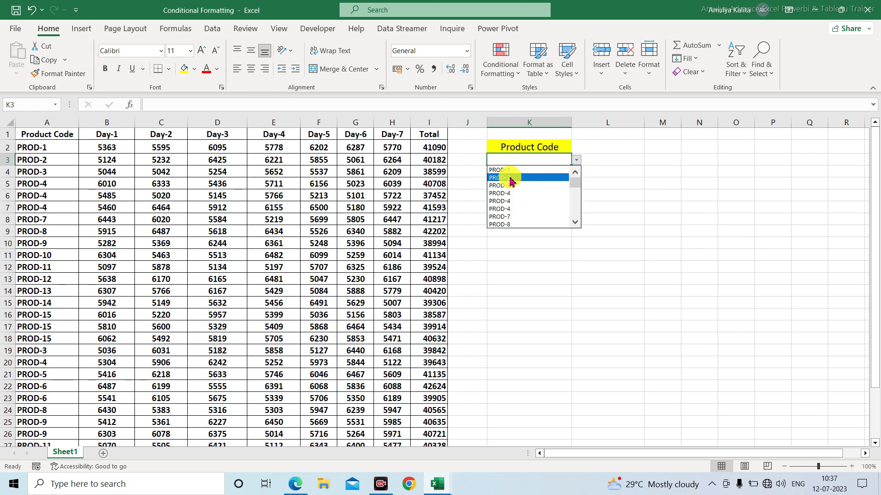
{"action": "left_click", "coordinate": [576, 206]}
{"action": "left_click", "coordinate": [573, 178]}
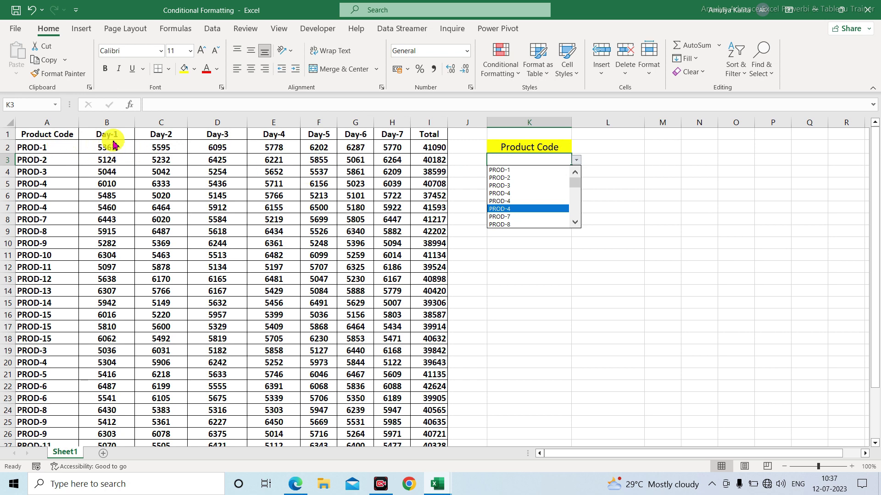
{"action": "scroll", "coordinate": [295, 324], "scroll_direction": "down", "scroll_amount": 6}
{"action": "scroll", "coordinate": [294, 323], "scroll_direction": "up", "scroll_amount": 6}
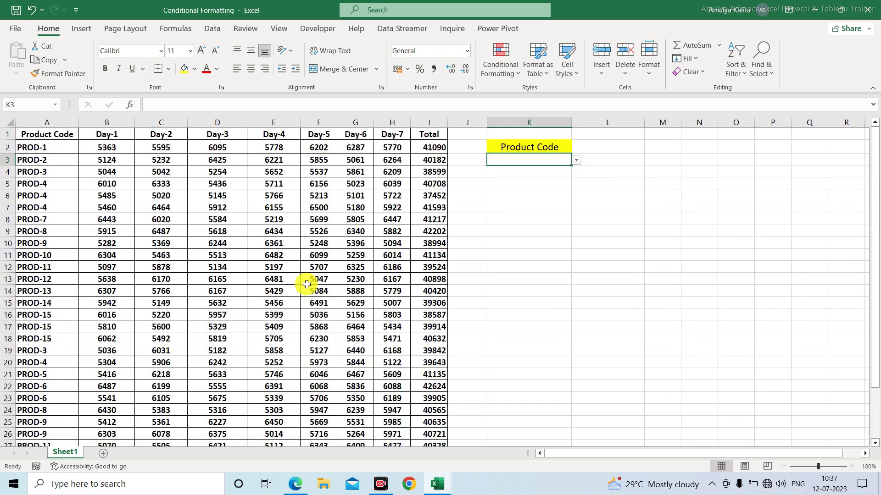
{"action": "left_click", "coordinate": [575, 161]}
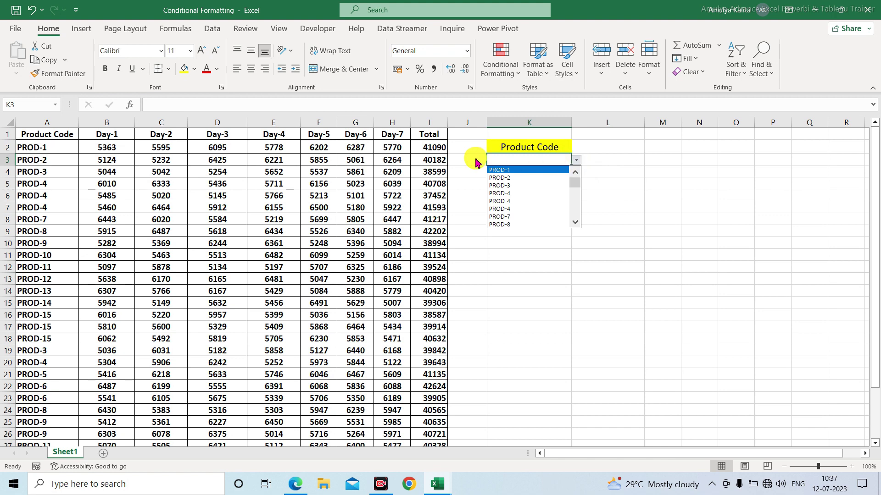
{"action": "left_click", "coordinate": [527, 163]}
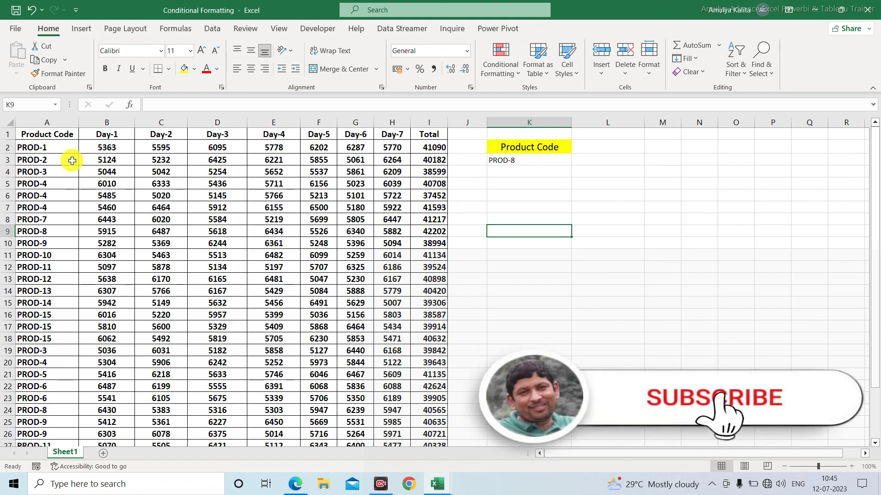
Step: Start a formula-based conditional formatting rule for the data range A2:I31, using the formula =$A2=$K$3
{"action": "left_click_drag", "start_coordinate": [34, 146], "coordinate": [424, 413]}
{"action": "scroll", "coordinate": [349, 267], "scroll_direction": "up", "scroll_amount": 2}
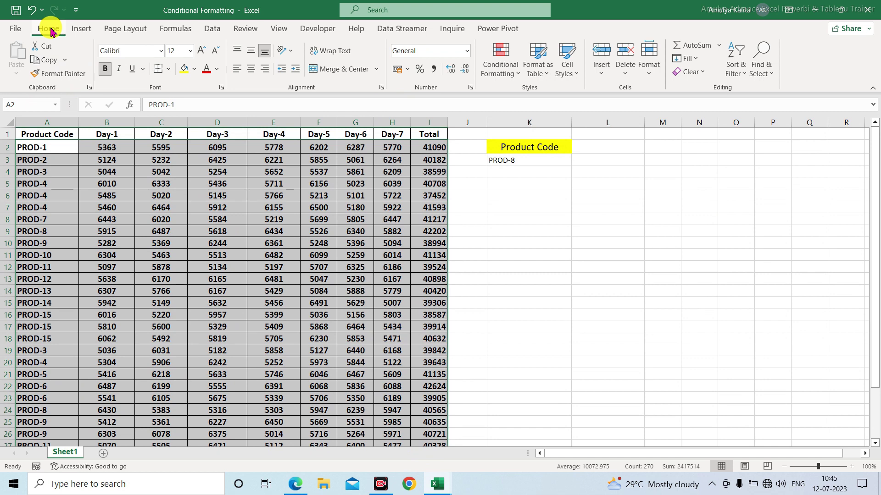
{"action": "left_click", "coordinate": [513, 77]}
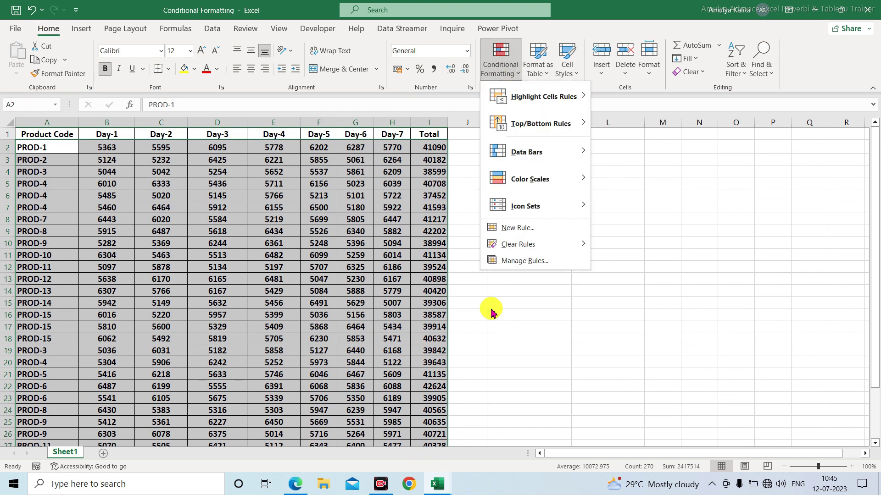
{"action": "left_click", "coordinate": [513, 229]}
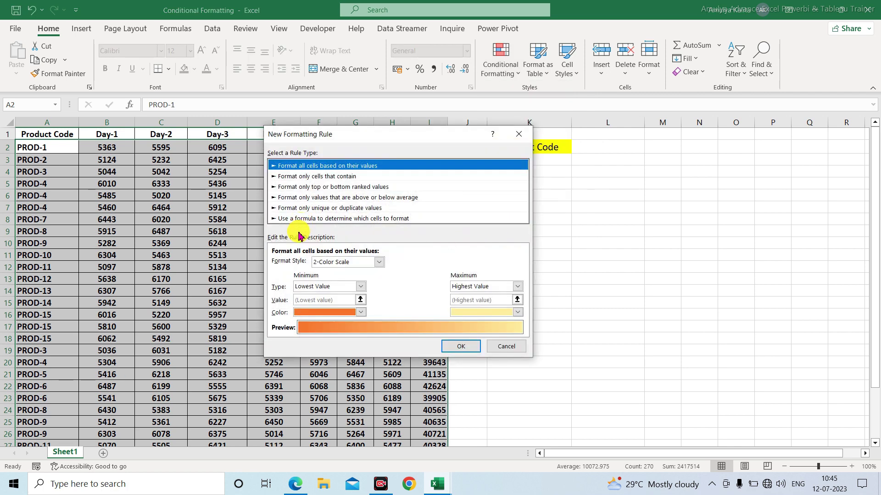
{"action": "left_click", "coordinate": [387, 220]}
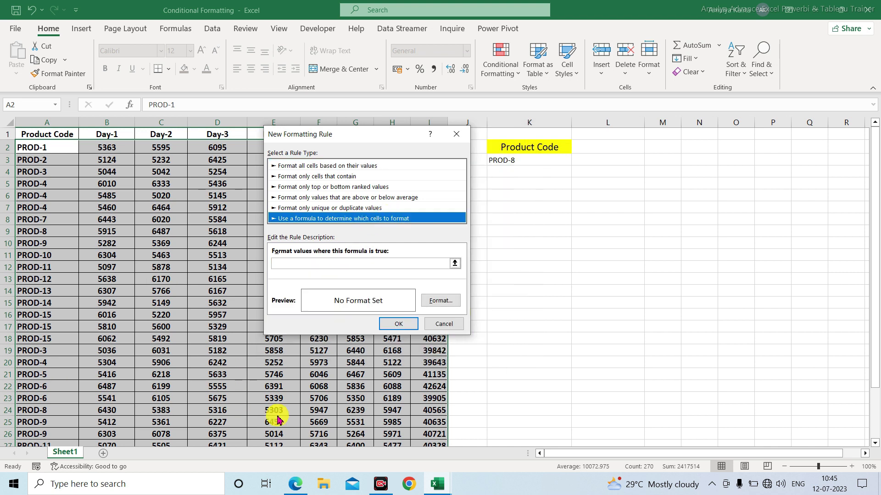
{"action": "left_click", "coordinate": [297, 265]}
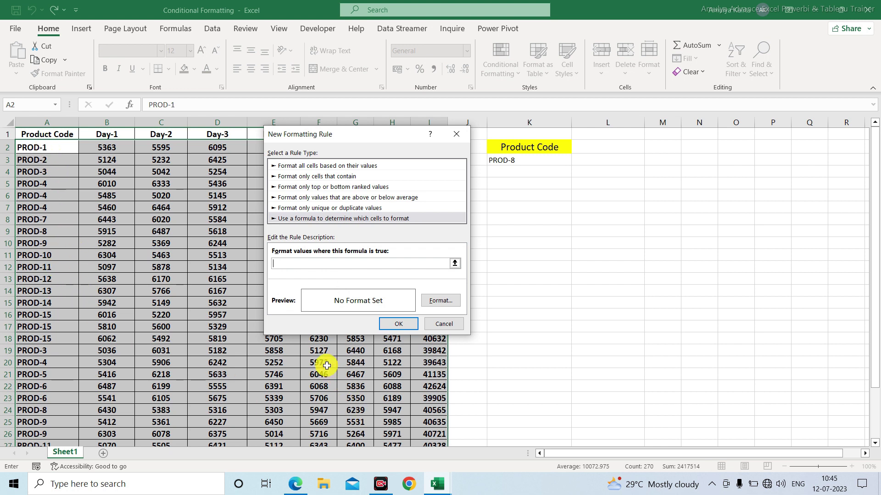
{"action": "left_click", "coordinate": [35, 148]}
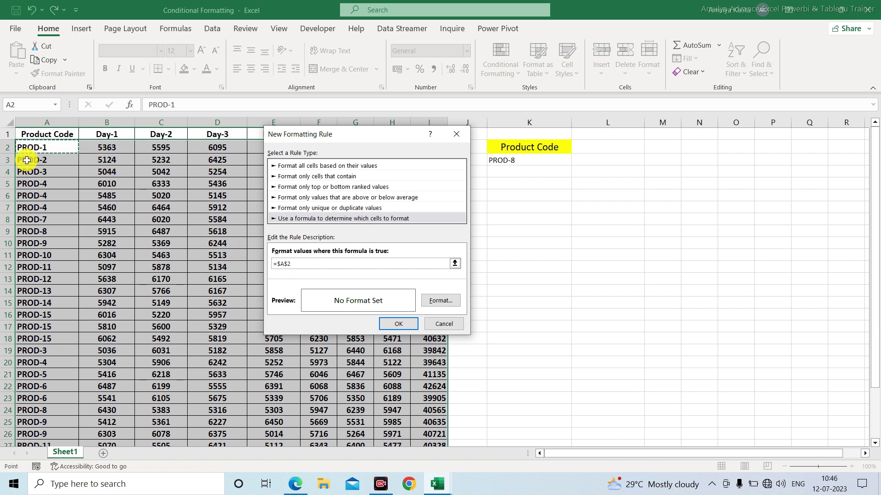
{"action": "left_click", "coordinate": [297, 264]}
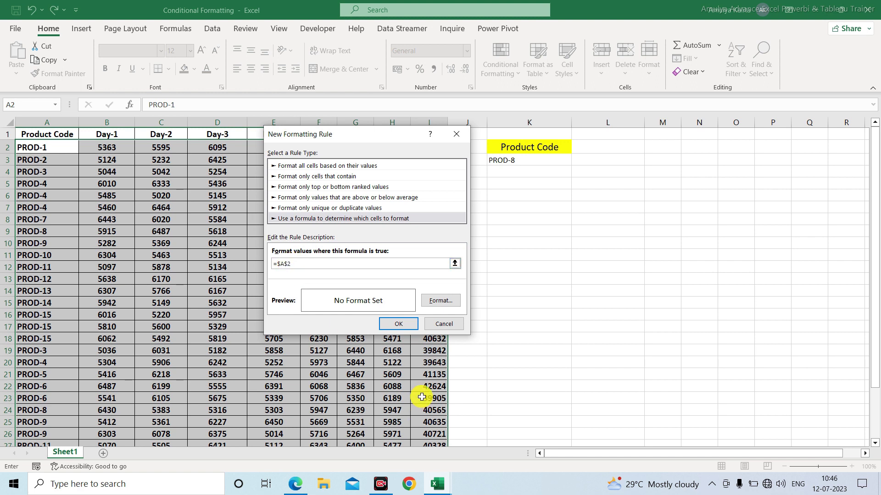
{"action": "key", "text": "F4"}
{"action": "key", "text": "F4"}
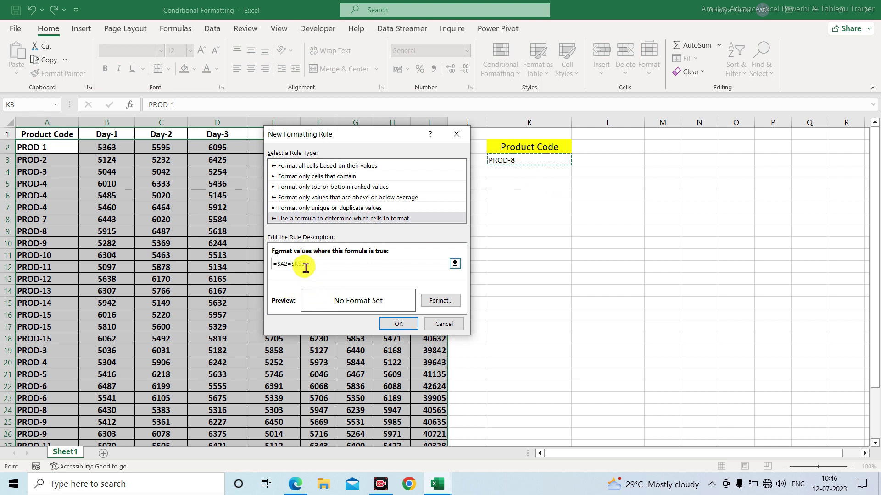
Step: Set the rule's font format to bold with the standard orange color
{"action": "left_click", "coordinate": [439, 302]}
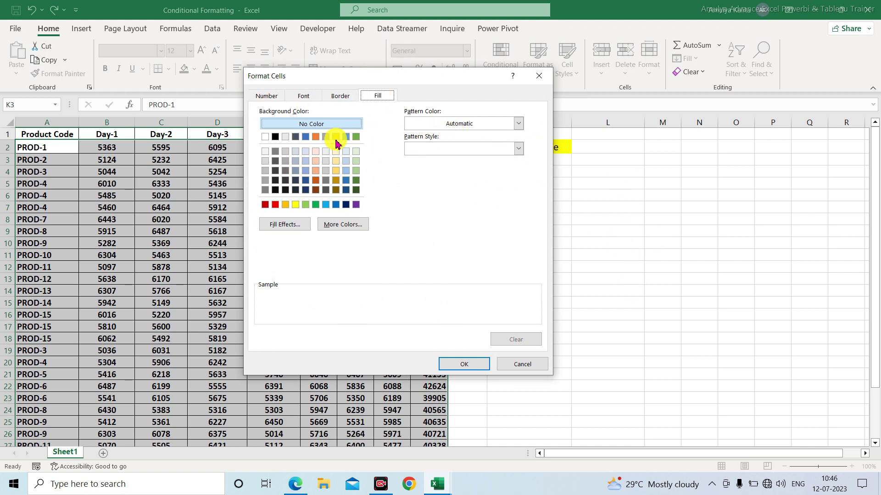
{"action": "left_click", "coordinate": [304, 97]}
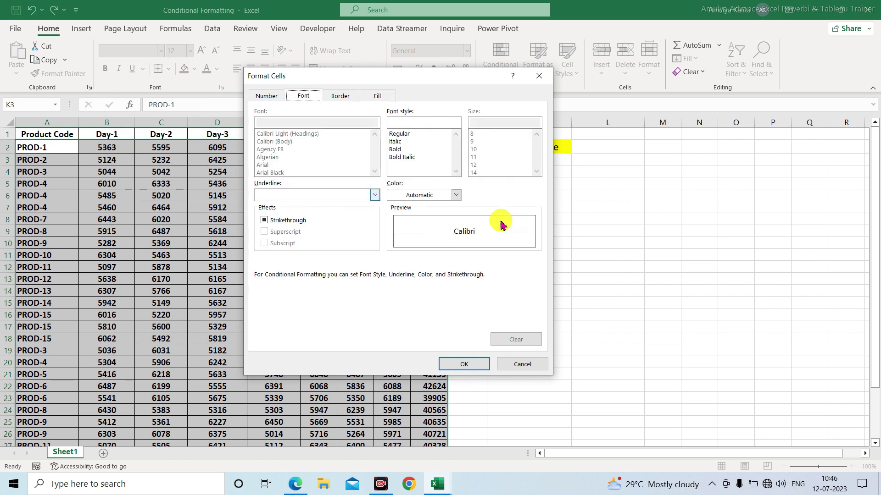
{"action": "left_click", "coordinate": [398, 151]}
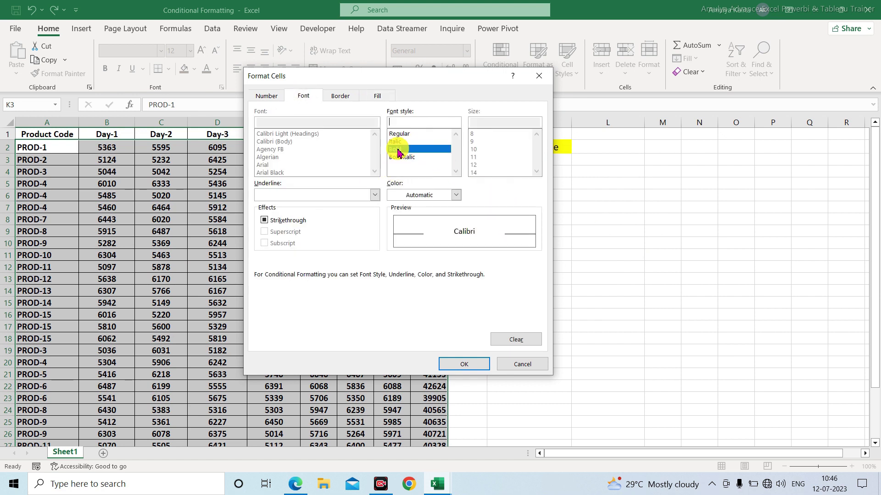
{"action": "left_click", "coordinate": [455, 196]}
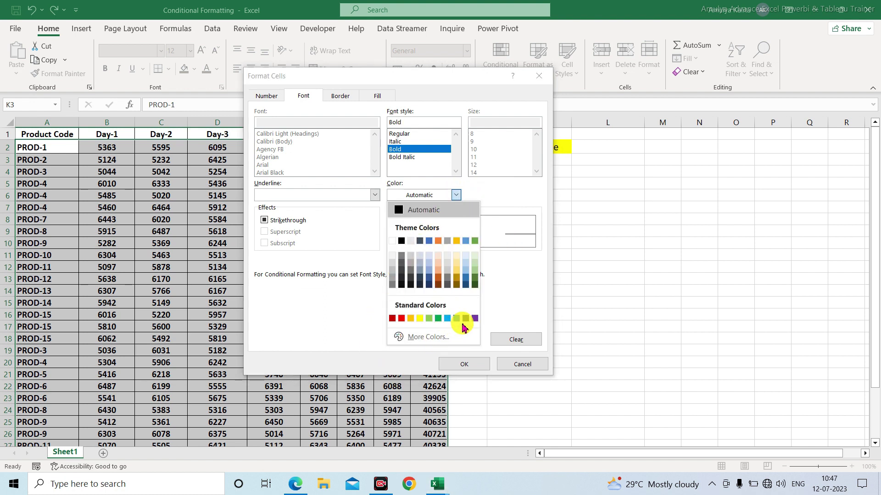
{"action": "left_click", "coordinate": [410, 319]}
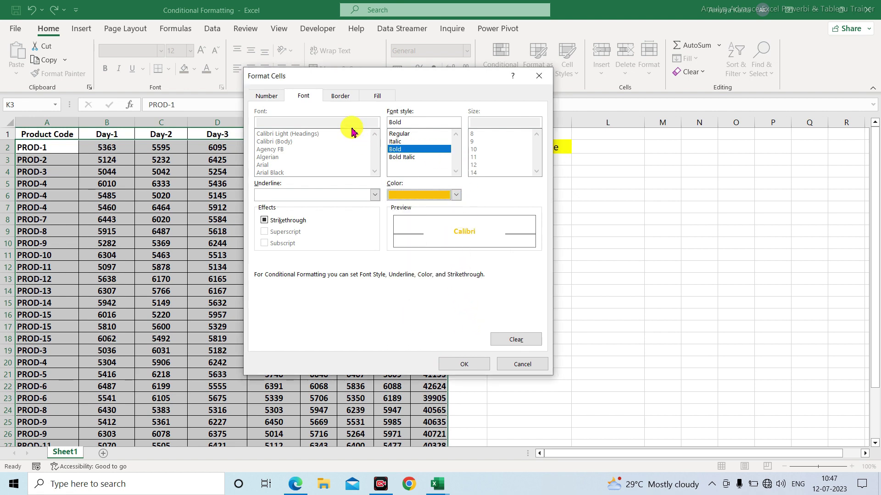
Step: Add an outline border in standard green to the rule's format
{"action": "left_click", "coordinate": [339, 97]}
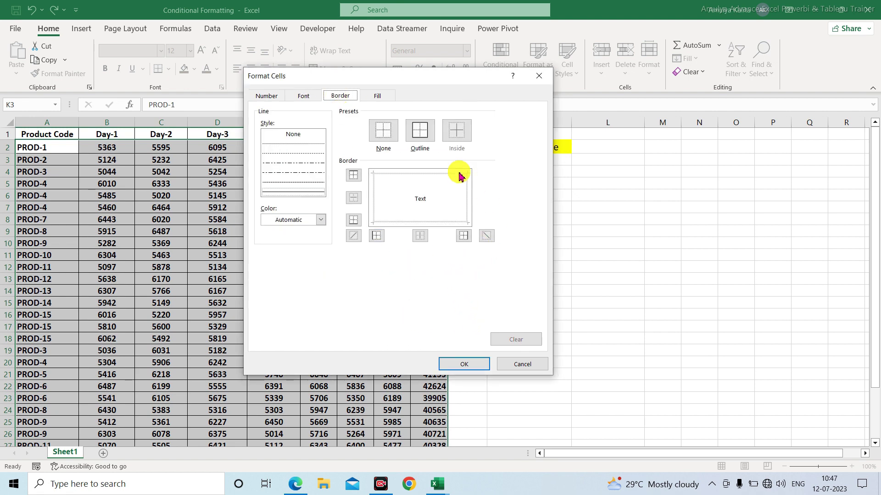
{"action": "left_click", "coordinate": [420, 133]}
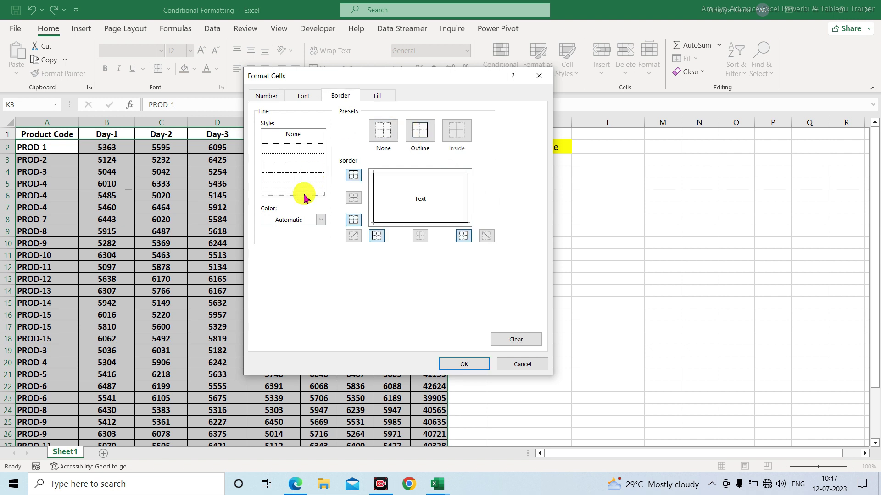
{"action": "left_click", "coordinate": [305, 221]}
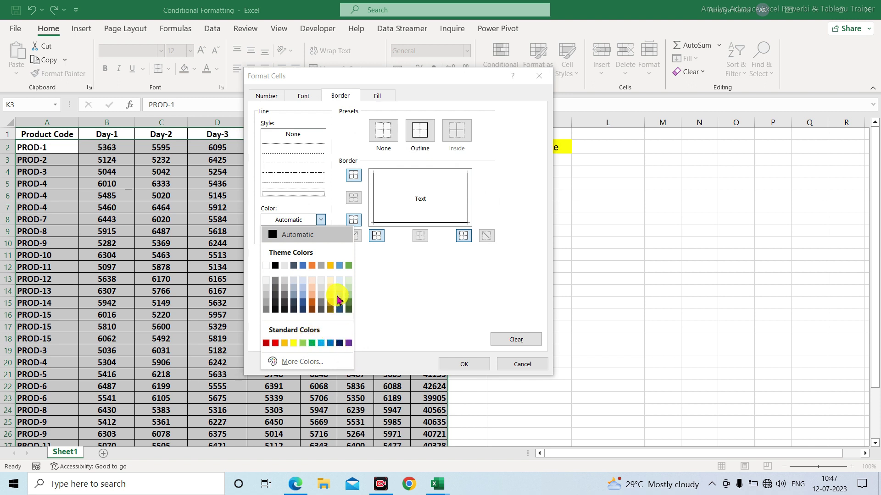
{"action": "left_click", "coordinate": [311, 344]}
{"action": "left_click", "coordinate": [420, 130]}
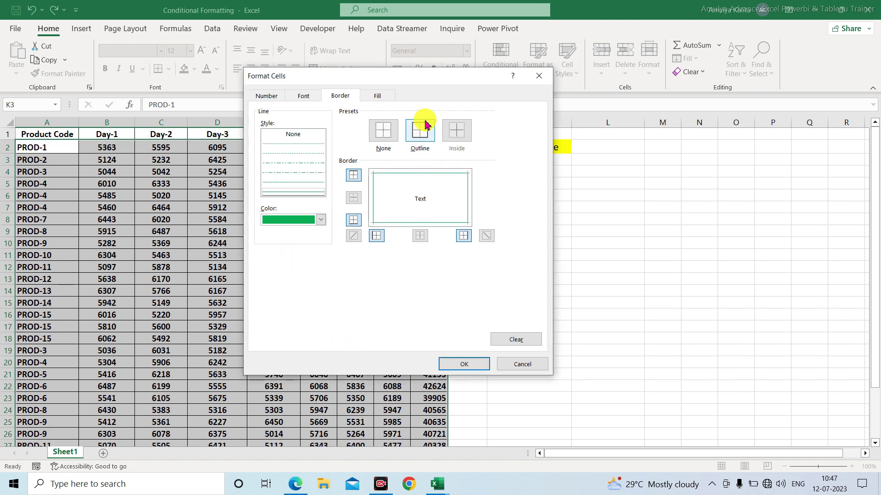
Step: Add a black fill to the rule's format and apply the rule to the data range
{"action": "left_click", "coordinate": [376, 96]}
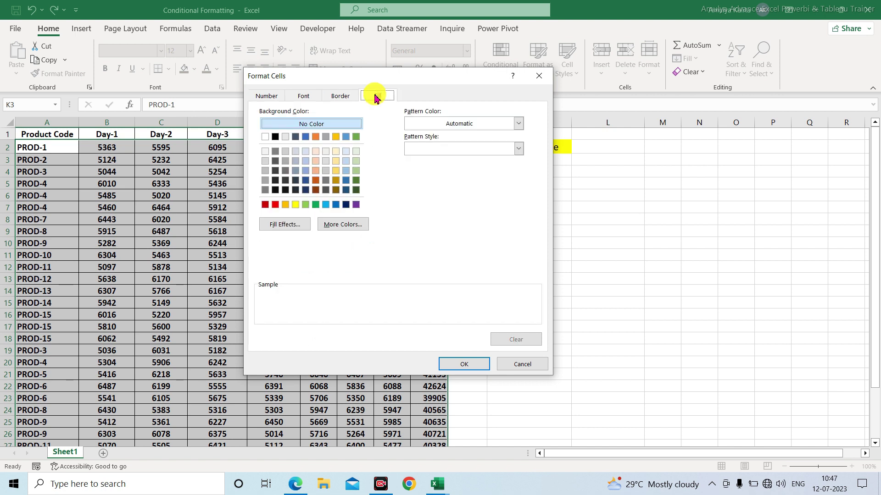
{"action": "left_click", "coordinate": [276, 137]}
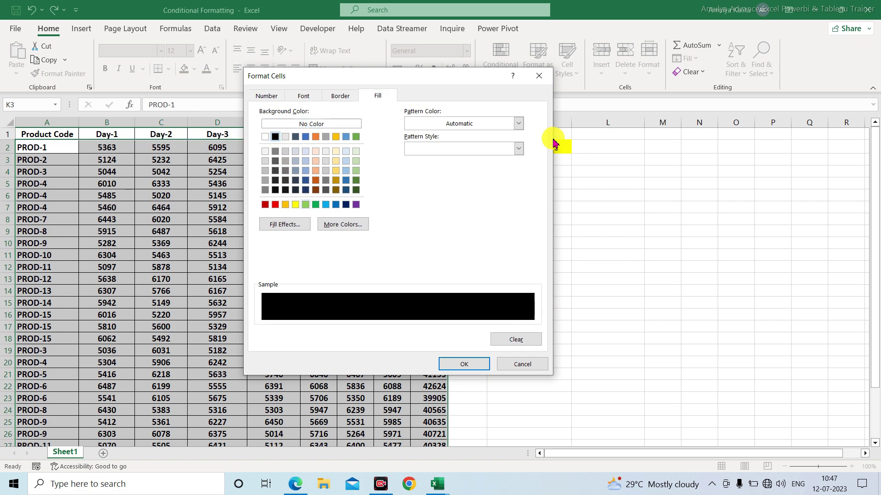
{"action": "left_click", "coordinate": [462, 364]}
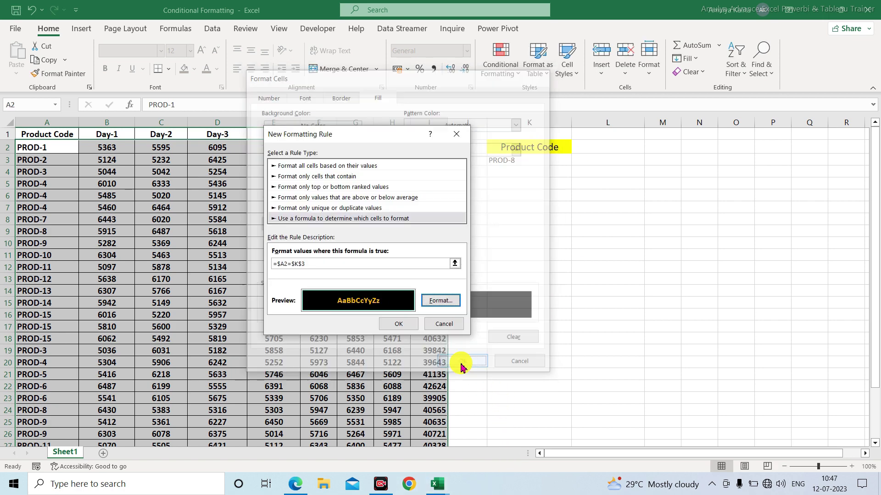
{"action": "left_click", "coordinate": [399, 324]}
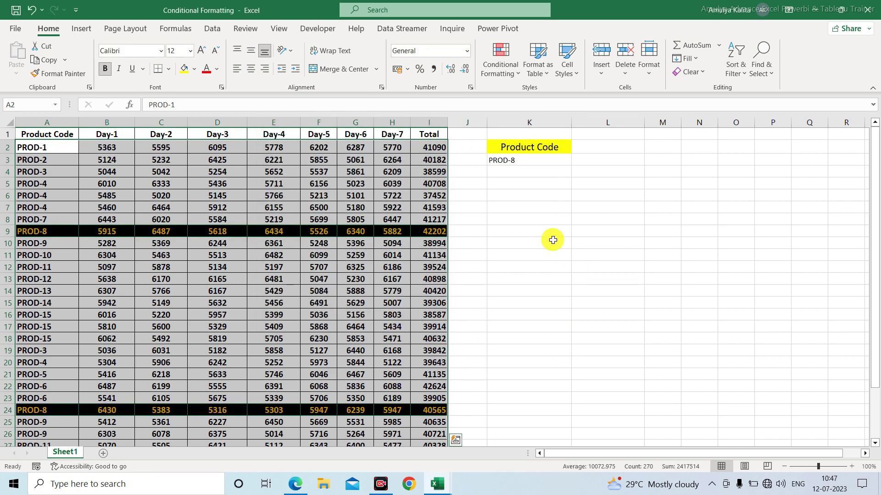
Step: Choose PROD-11 from the dropdown in K3 and check the highlighted rows through the whole table
{"action": "left_click", "coordinate": [523, 160]}
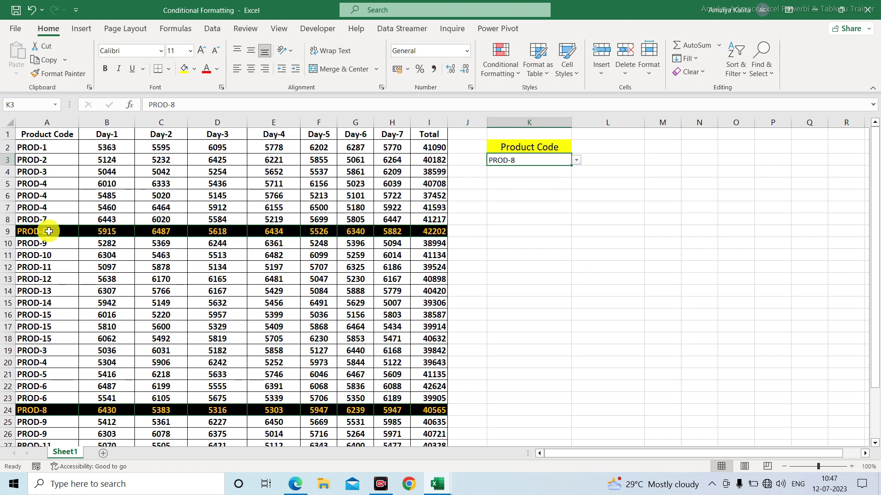
{"action": "left_click", "coordinate": [36, 137]}
{"action": "scroll", "coordinate": [115, 216], "scroll_direction": "down", "scroll_amount": 5}
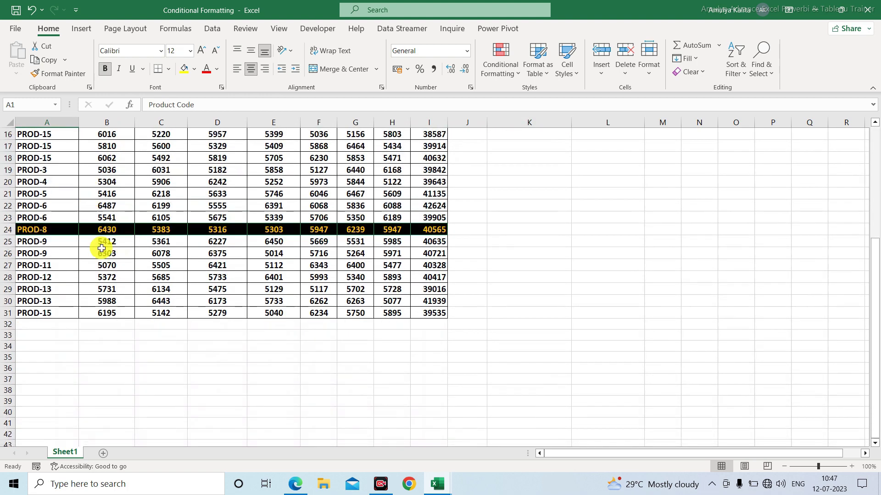
{"action": "scroll", "coordinate": [101, 229], "scroll_direction": "up", "scroll_amount": 5}
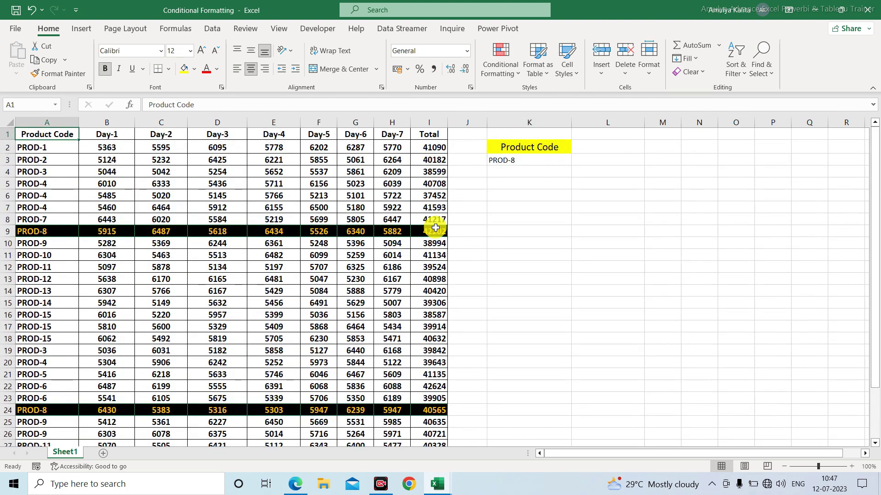
{"action": "left_click", "coordinate": [544, 161]}
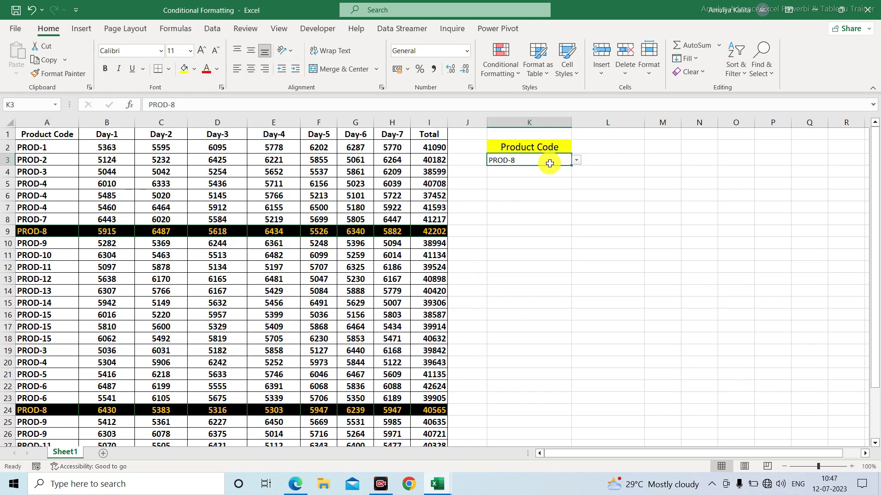
{"action": "left_click", "coordinate": [576, 163]}
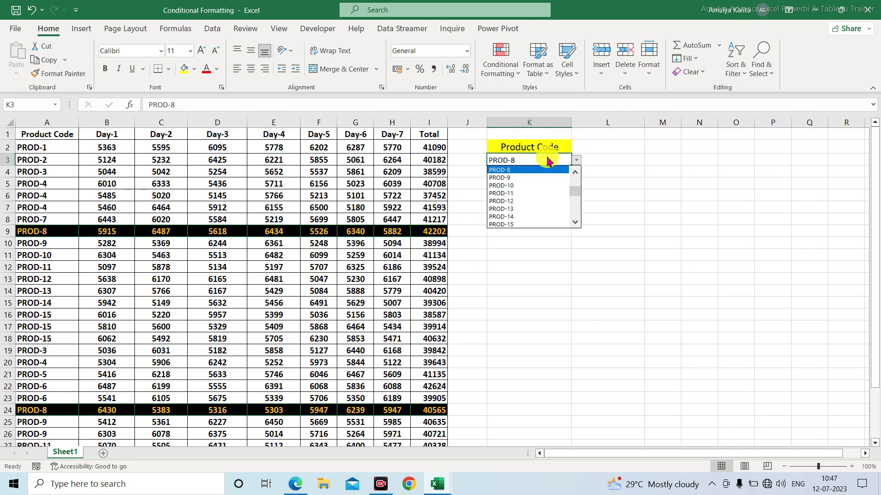
{"action": "left_click", "coordinate": [503, 193]}
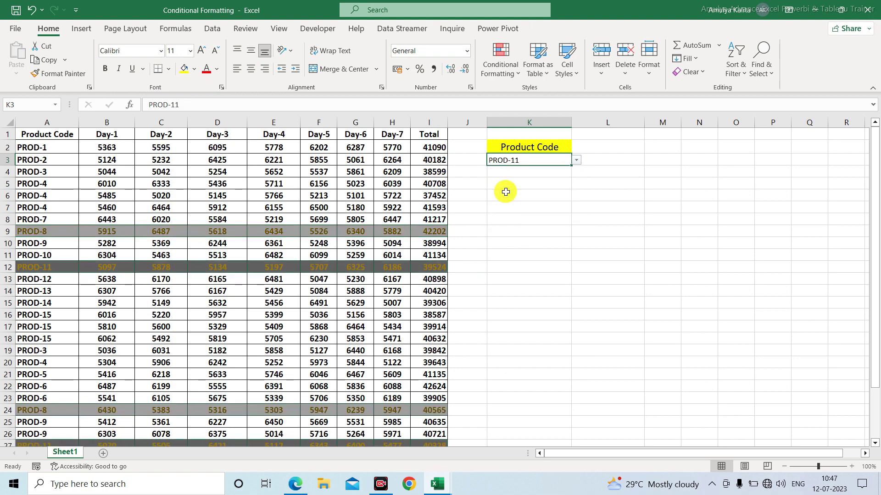
{"action": "scroll", "coordinate": [199, 264], "scroll_direction": "down", "scroll_amount": 1}
{"action": "scroll", "coordinate": [362, 308], "scroll_direction": "down", "scroll_amount": 7}
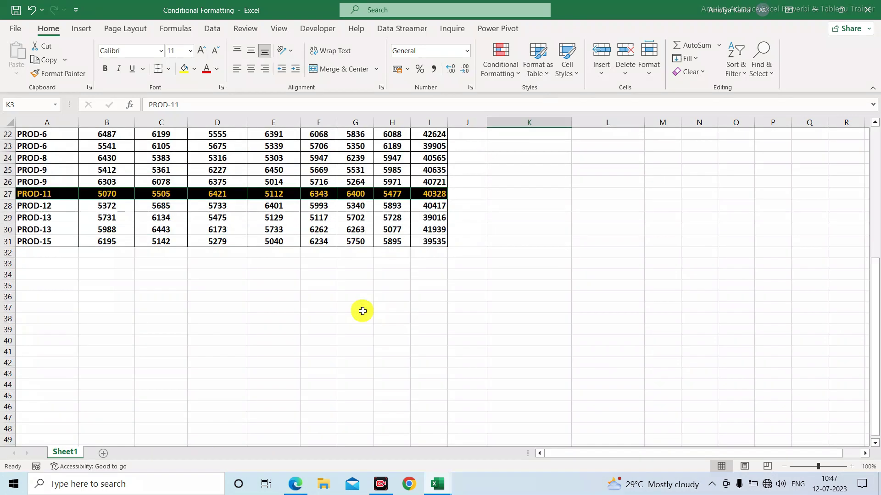
{"action": "scroll", "coordinate": [440, 206], "scroll_direction": "up", "scroll_amount": 8}
Step: Choose PROD-15 from the dropdown in K3 and check the matching rows down to the table's end
{"action": "left_click", "coordinate": [576, 160]}
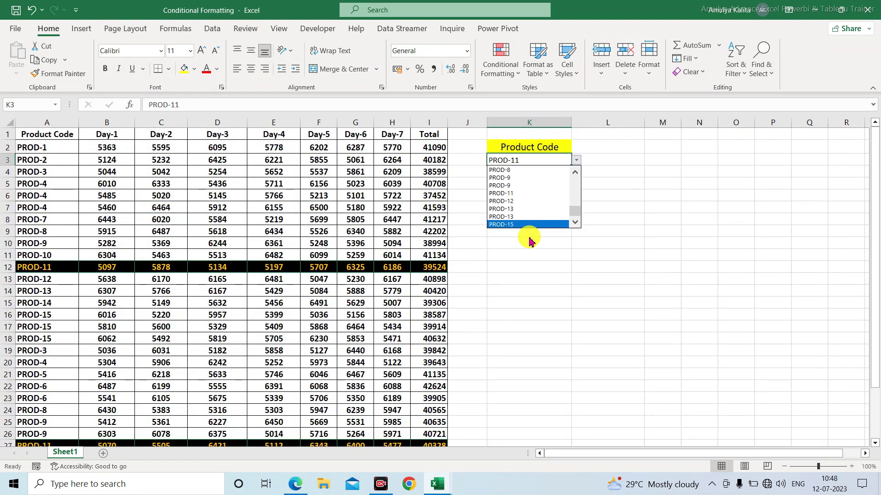
{"action": "scroll", "coordinate": [509, 209], "scroll_direction": "down", "scroll_amount": 1}
{"action": "left_click", "coordinate": [509, 209]}
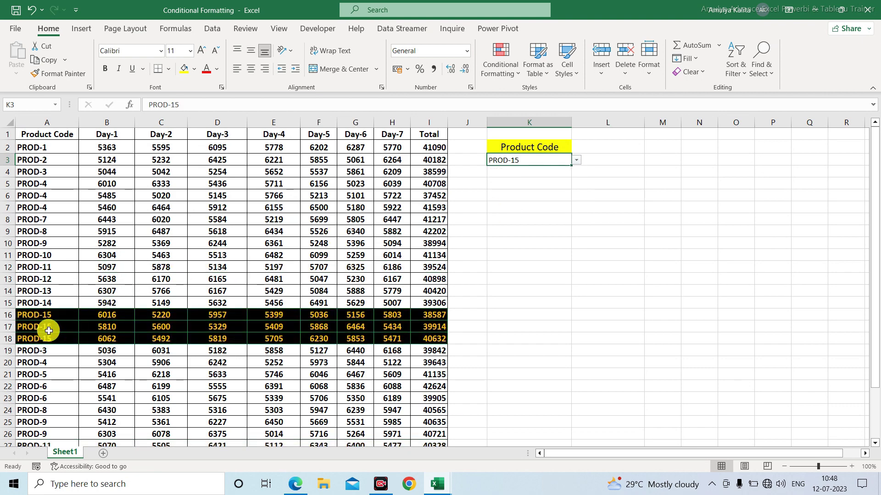
{"action": "scroll", "coordinate": [384, 321], "scroll_direction": "down", "scroll_amount": 2}
{"action": "scroll", "coordinate": [389, 293], "scroll_direction": "down", "scroll_amount": 2}
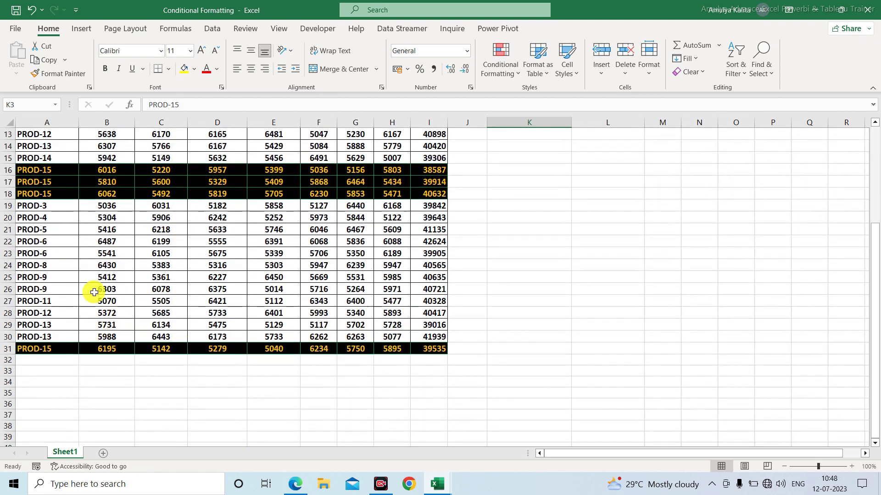
{"action": "scroll", "coordinate": [230, 252], "scroll_direction": "up", "scroll_amount": 4}
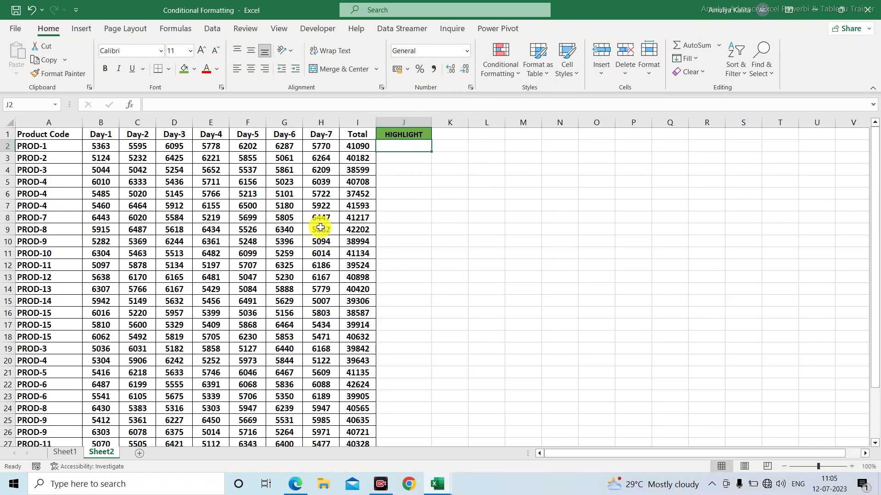
Step: Start a formula-based conditional formatting rule for columns A through I on Sheet2
{"action": "left_click", "coordinate": [412, 136]}
{"action": "left_click", "coordinate": [403, 145]}
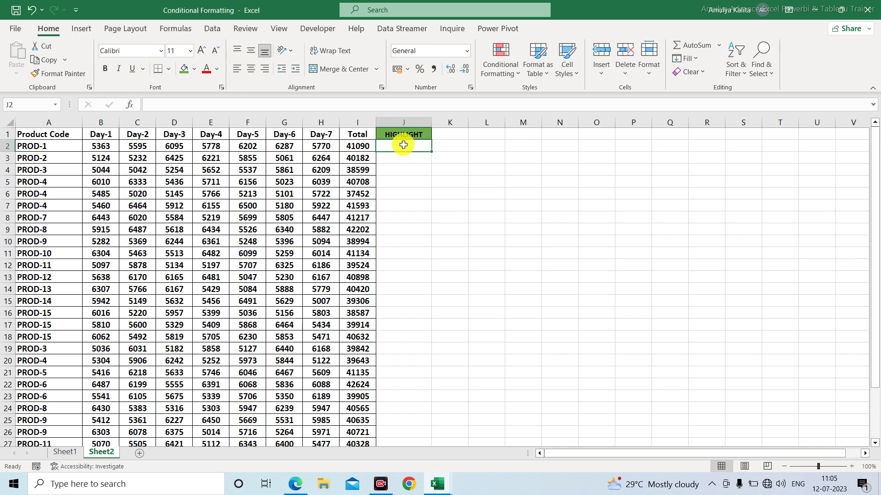
{"action": "left_click", "coordinate": [400, 172]}
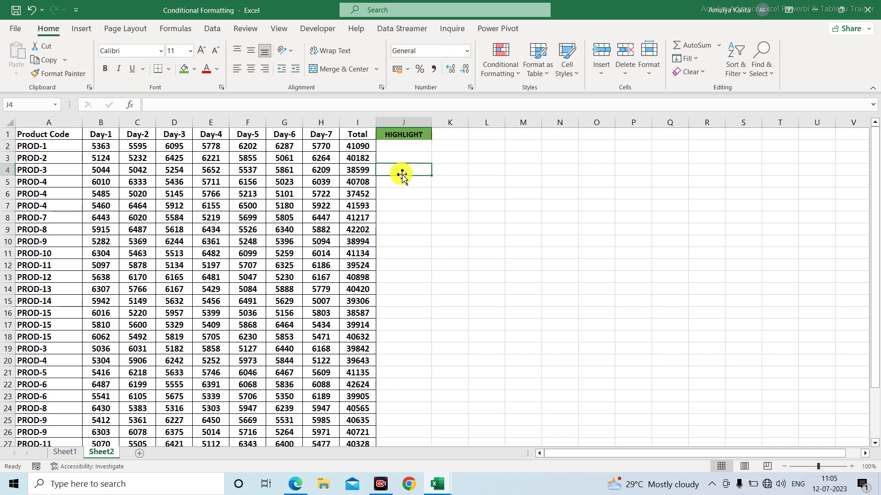
{"action": "left_click", "coordinate": [39, 123]}
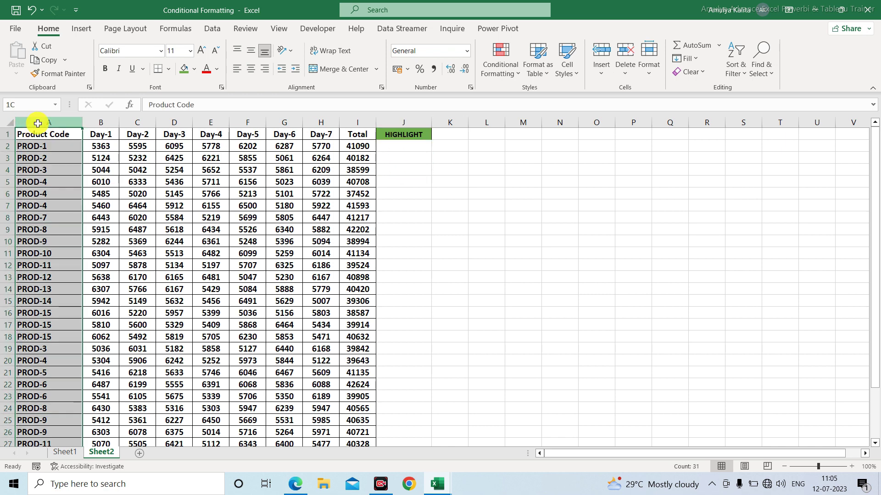
{"action": "left_click_drag", "start_coordinate": [39, 122], "coordinate": [350, 109]}
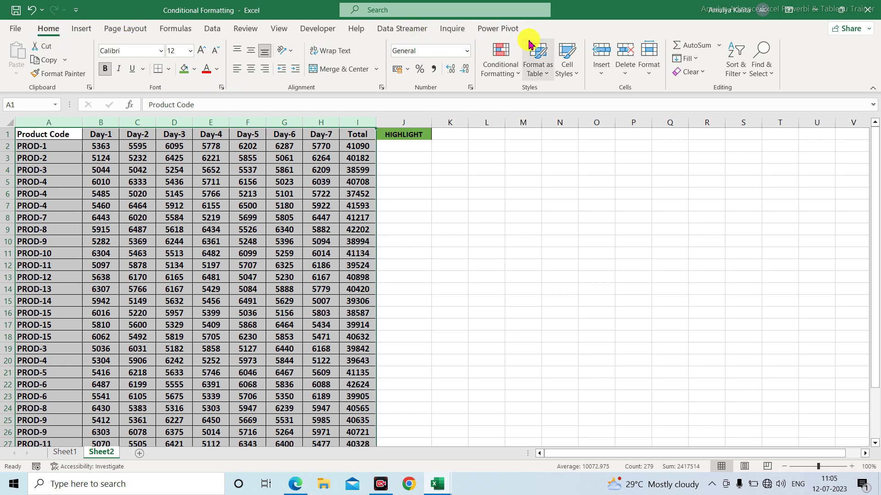
{"action": "left_click", "coordinate": [499, 67]}
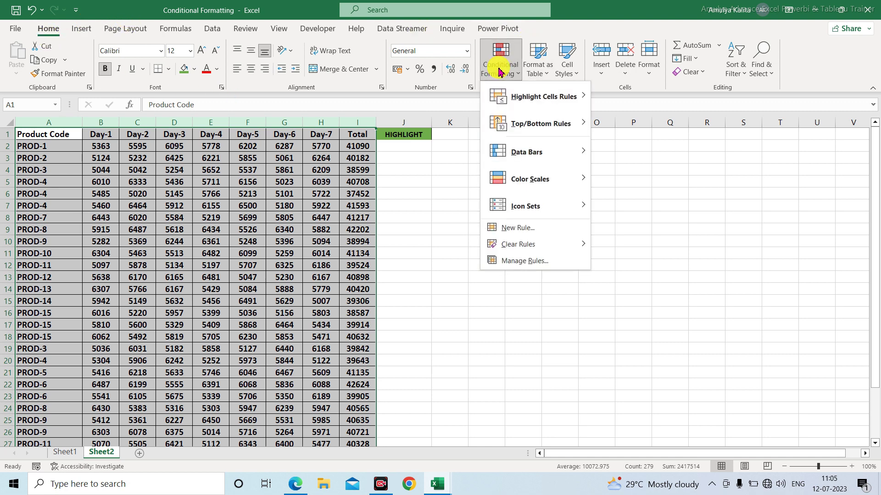
{"action": "left_click", "coordinate": [513, 230]}
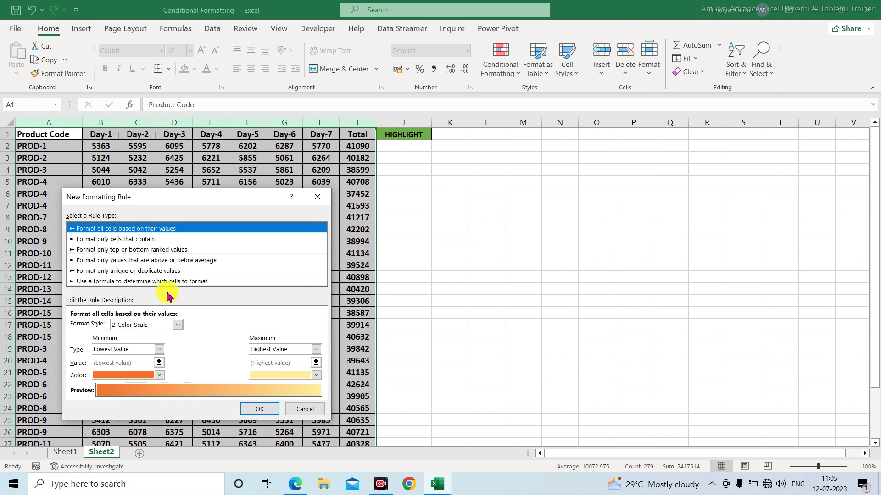
{"action": "left_click", "coordinate": [180, 282]}
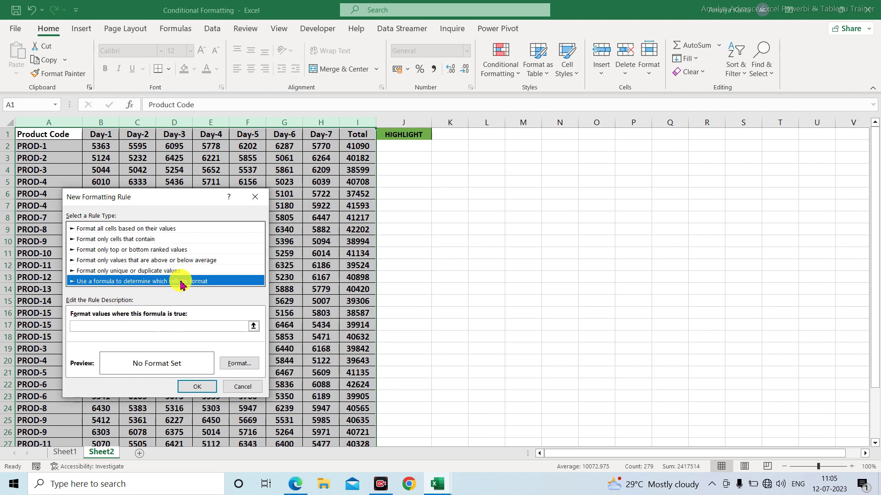
Step: Enter =$J$2=$A1 as the rule's formula, comparing the HIGHLIGHT input cell with the product code column
{"action": "left_click", "coordinate": [88, 329]}
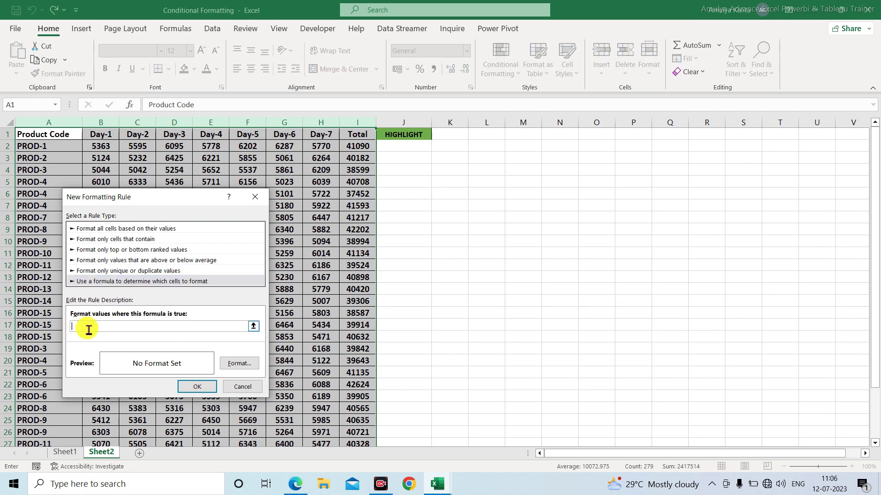
{"action": "type", "text": "="}
{"action": "left_click", "coordinate": [402, 149]}
{"action": "type", "text": "="}
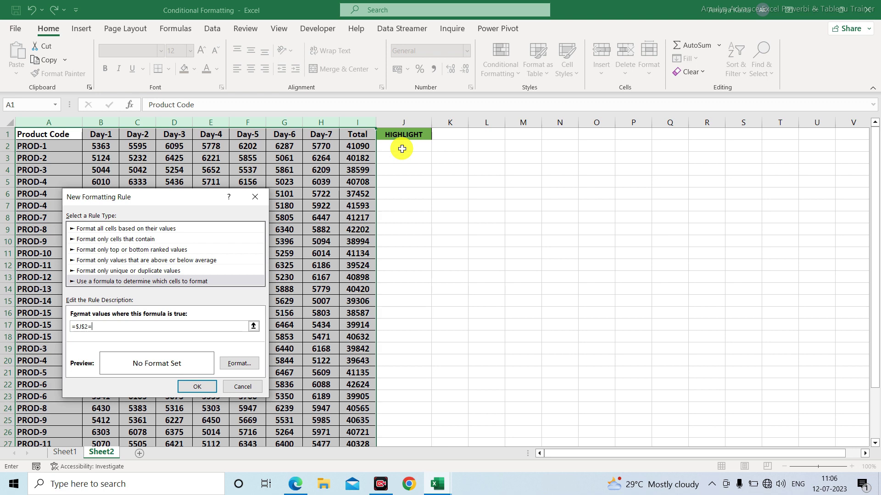
{"action": "left_click", "coordinate": [43, 133]}
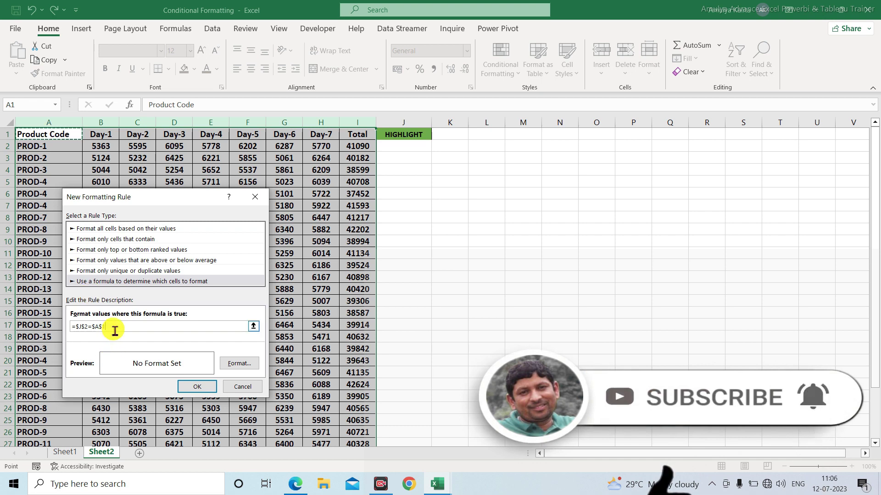
{"action": "key", "text": "F4"}
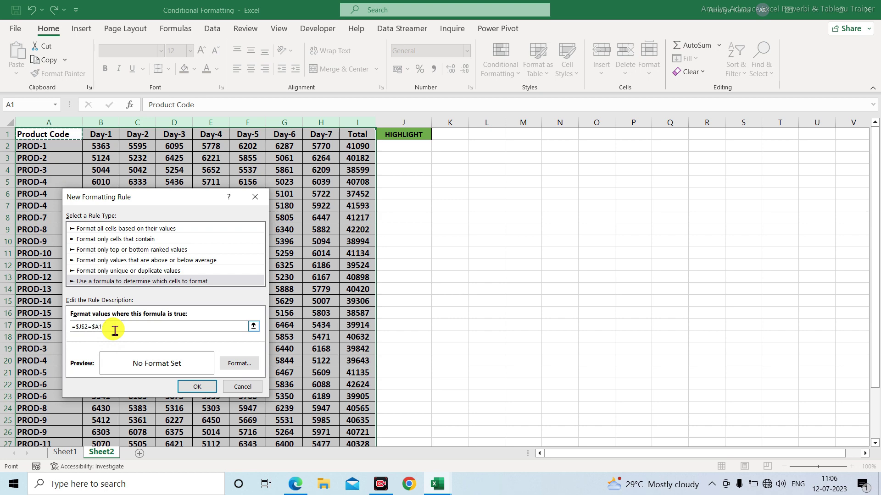
Step: Set the rule's format to a green fill matching the HIGHLIGHT header and apply the rule
{"action": "left_click", "coordinate": [239, 365]}
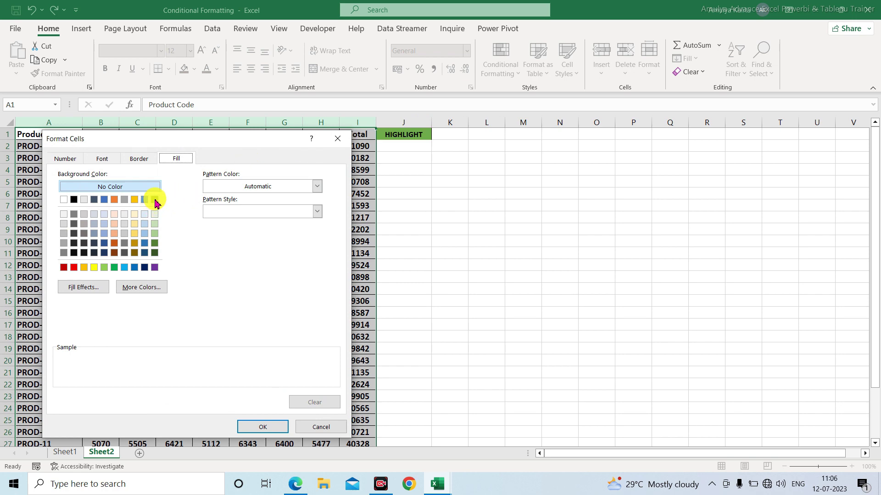
{"action": "left_click", "coordinate": [154, 200]}
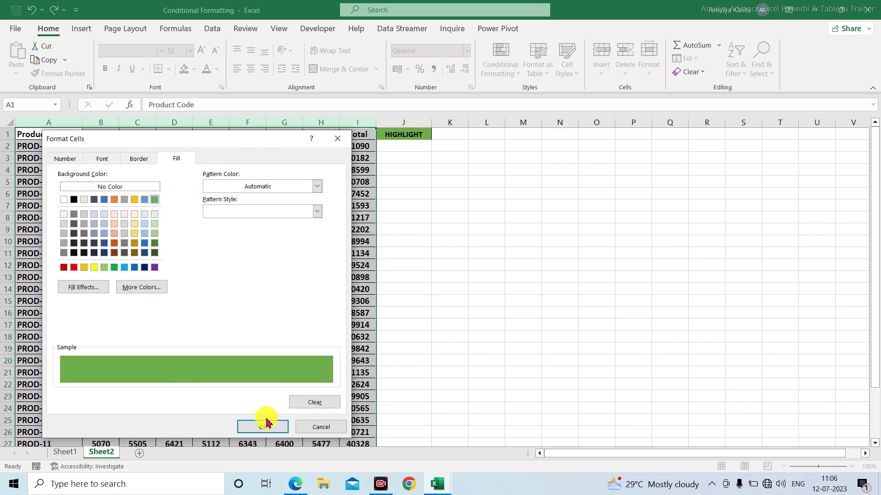
{"action": "left_click", "coordinate": [266, 424]}
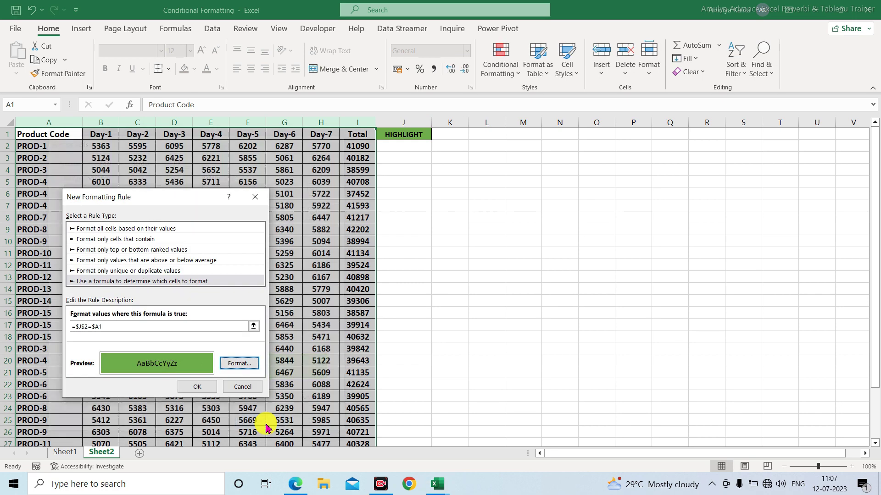
{"action": "left_click", "coordinate": [203, 388]}
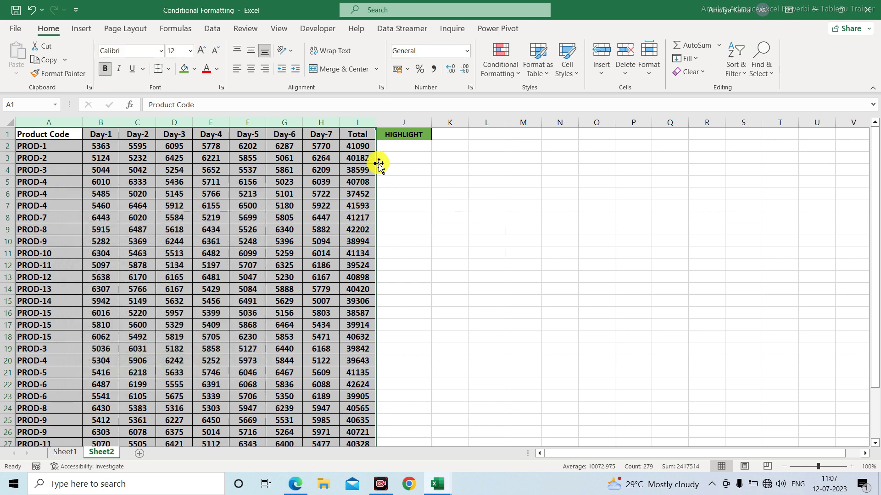
Step: Enter prod-15 in cell J2 under the HIGHLIGHT header to test the rule
{"action": "left_click", "coordinate": [398, 148]}
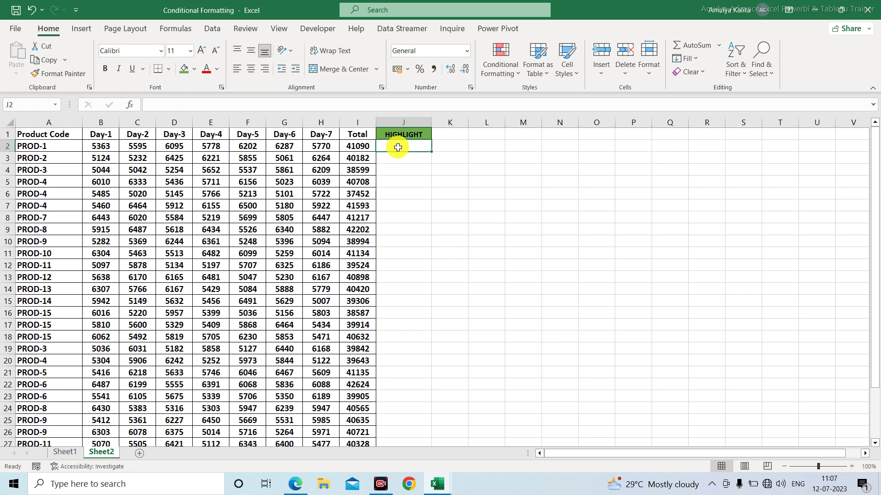
{"action": "type", "text": "prod-15"}
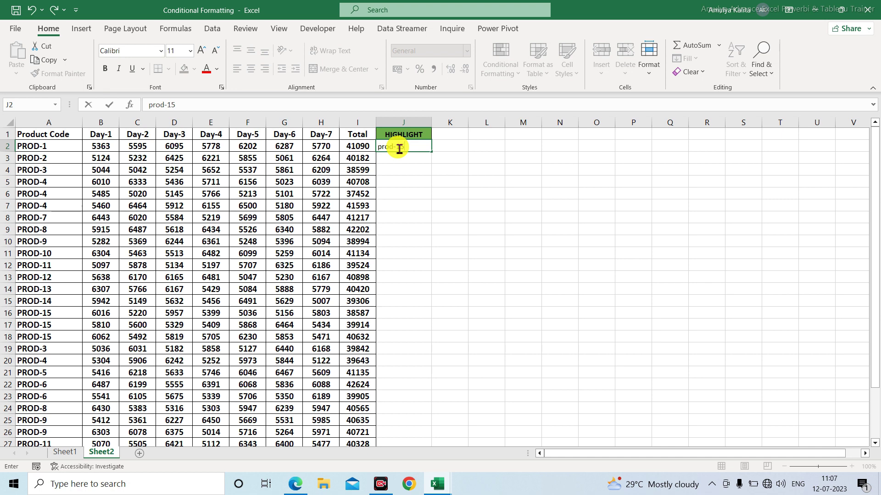
{"action": "key", "text": "Return"}
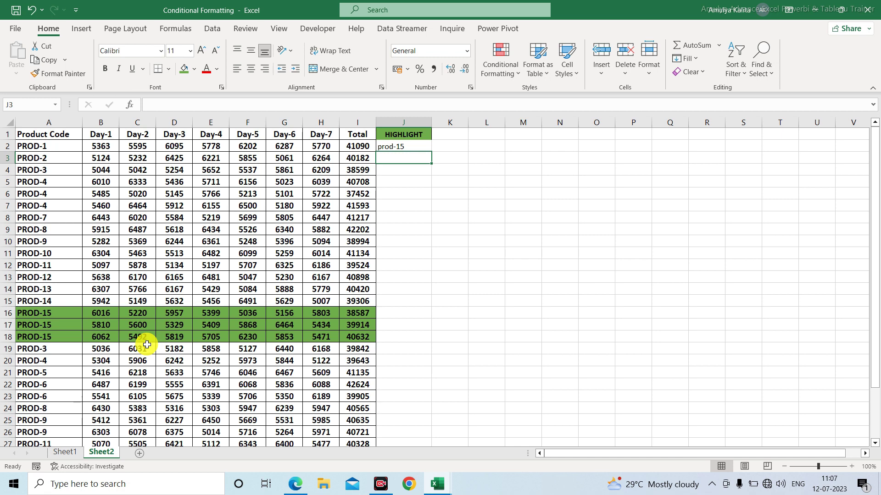
Step: Change the product code in cell J2 to prod-6
{"action": "left_click", "coordinate": [407, 146]}
{"action": "double_click", "coordinate": [407, 147]}
{"action": "key", "text": "BackSpace"}
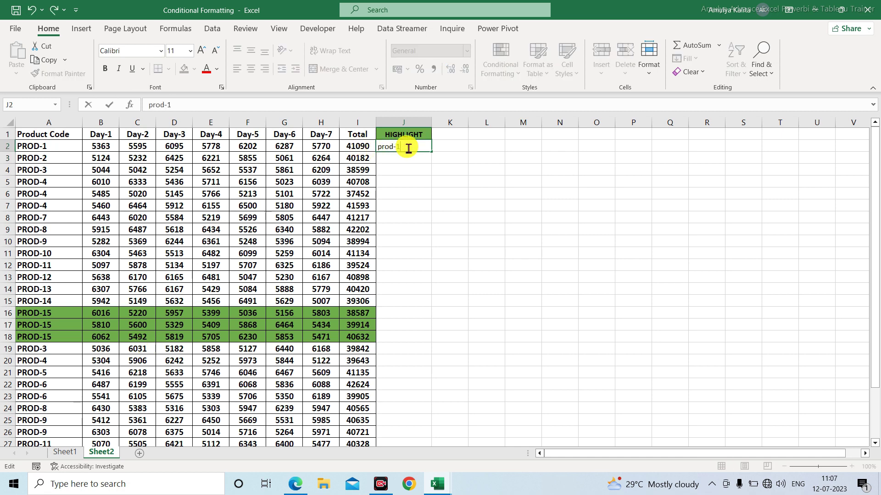
{"action": "key", "text": "Return"}
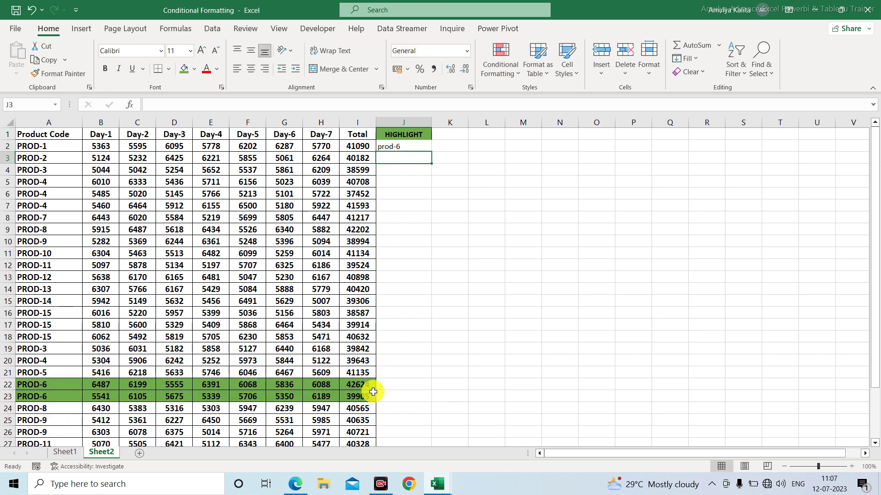
{"action": "left_click", "coordinate": [443, 326]}
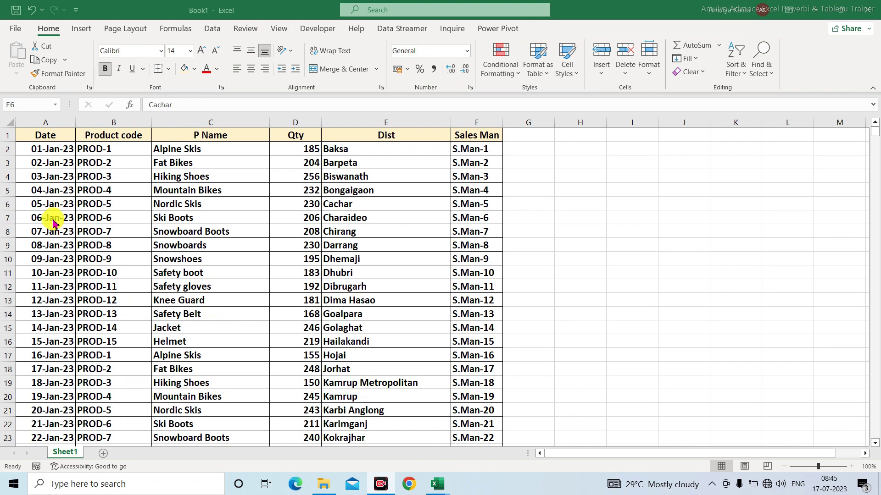
{"action": "left_click", "coordinate": [133, 285]}
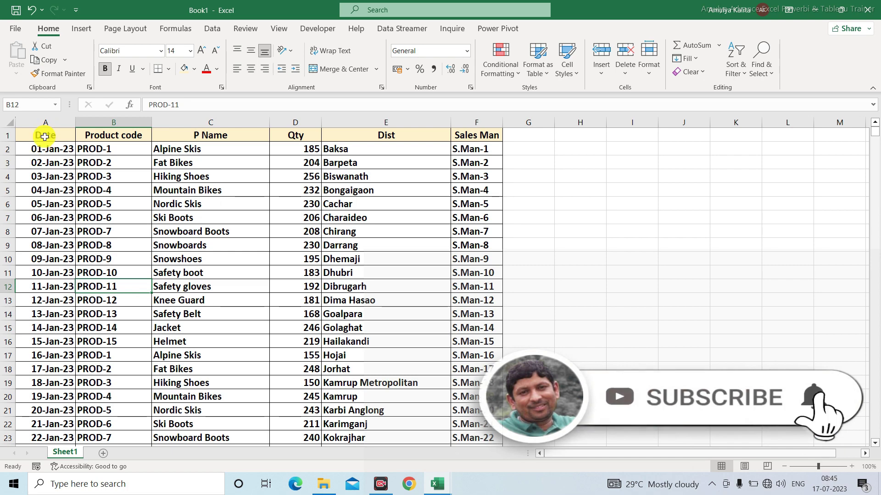
{"action": "scroll", "coordinate": [57, 247], "scroll_direction": "down", "scroll_amount": 7}
{"action": "scroll", "coordinate": [57, 264], "scroll_direction": "up", "scroll_amount": 7}
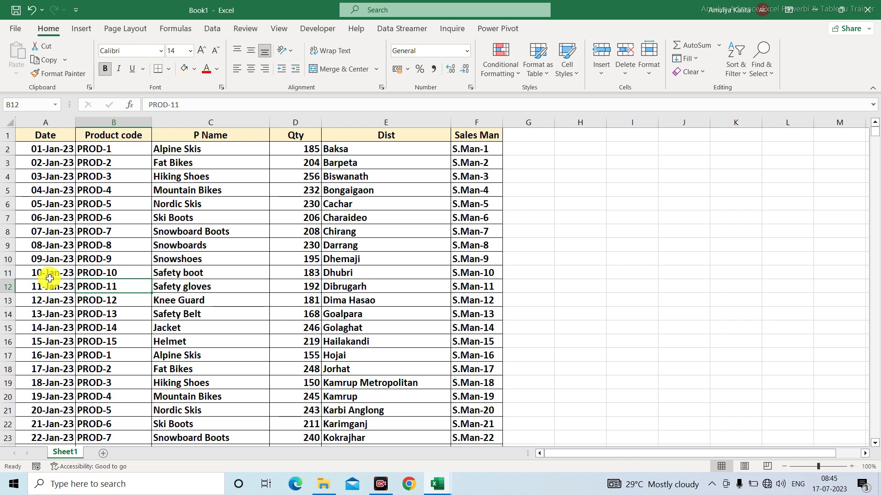
{"action": "left_click", "coordinate": [616, 296]}
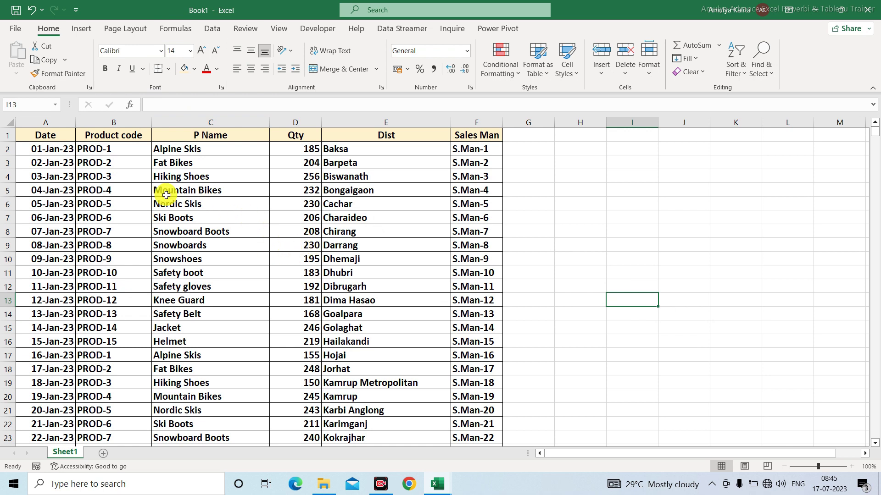
Step: Start a new conditional formatting rule on columns A to F that uses a formula to determine which cells to format
{"action": "left_click", "coordinate": [53, 123]}
{"action": "key", "text": "ctrl+shift+Right"}
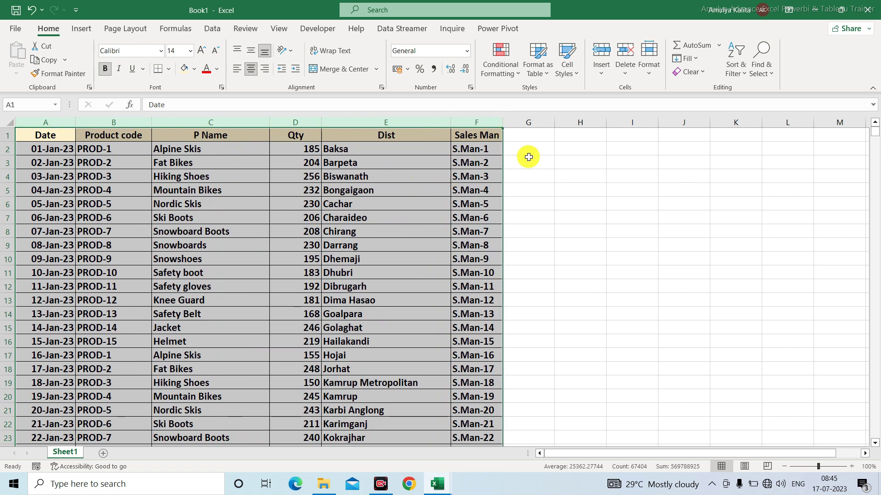
{"action": "left_click", "coordinate": [515, 74]}
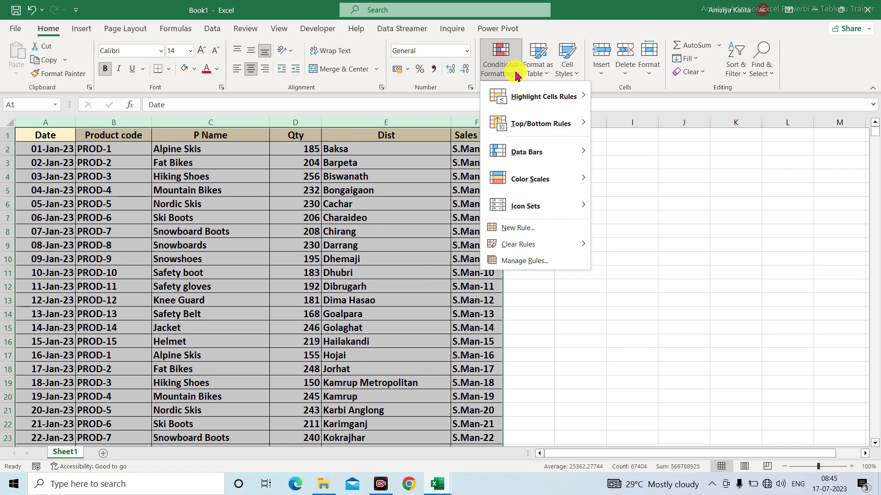
{"action": "left_click", "coordinate": [513, 230]}
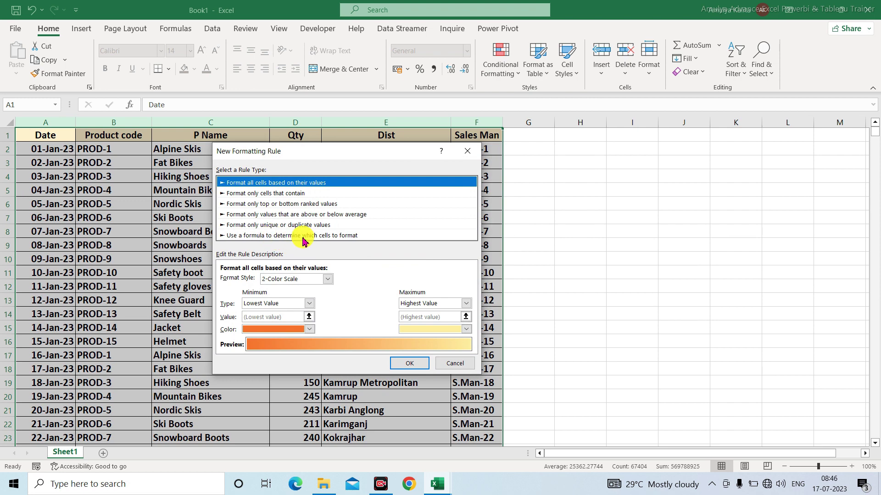
{"action": "left_click", "coordinate": [302, 236]}
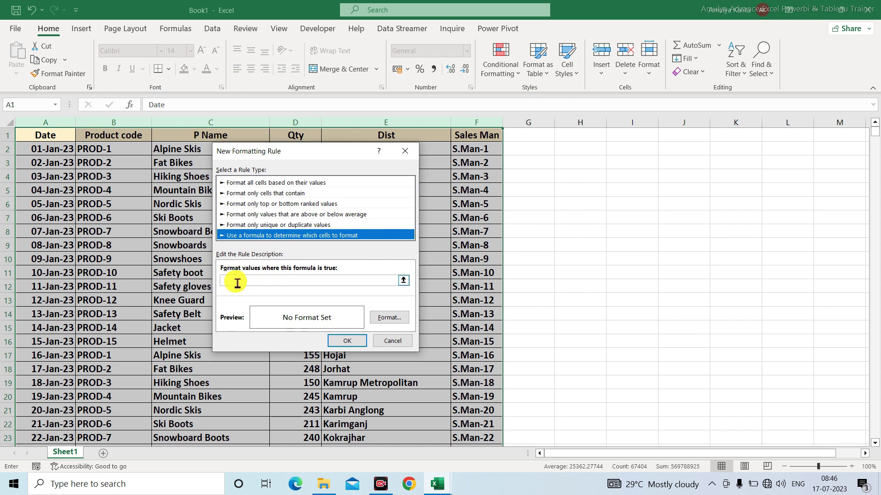
{"action": "left_click_drag", "start_coordinate": [275, 153], "coordinate": [411, 181]}
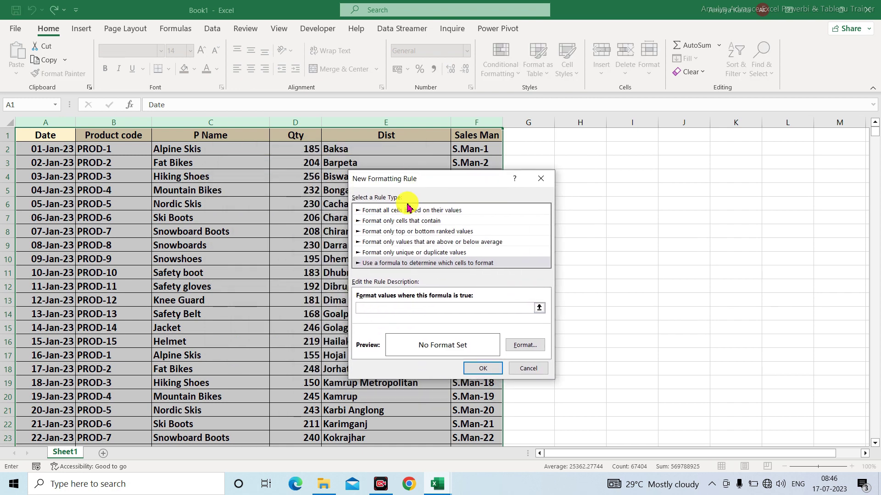
Step: Enter =weekday($A1,2)>6 as the rule's formula to match rows whose date falls on a Sunday
{"action": "left_click", "coordinate": [386, 310]}
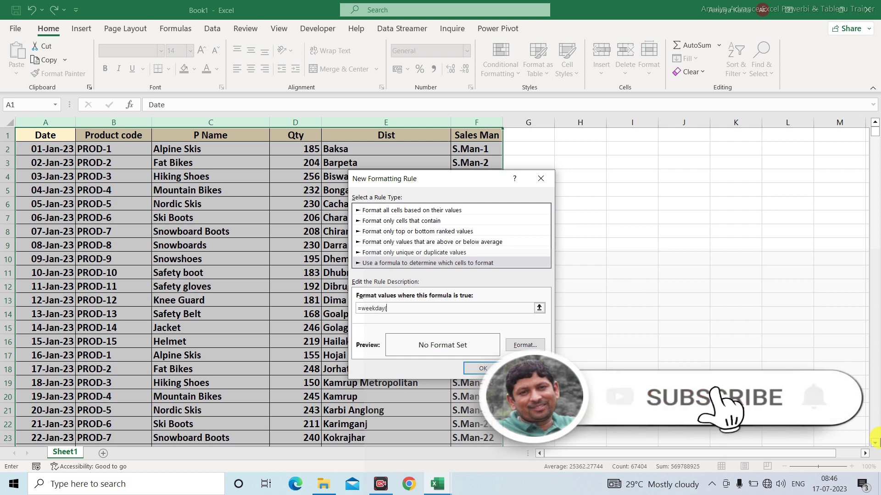
{"action": "type", "text": "("}
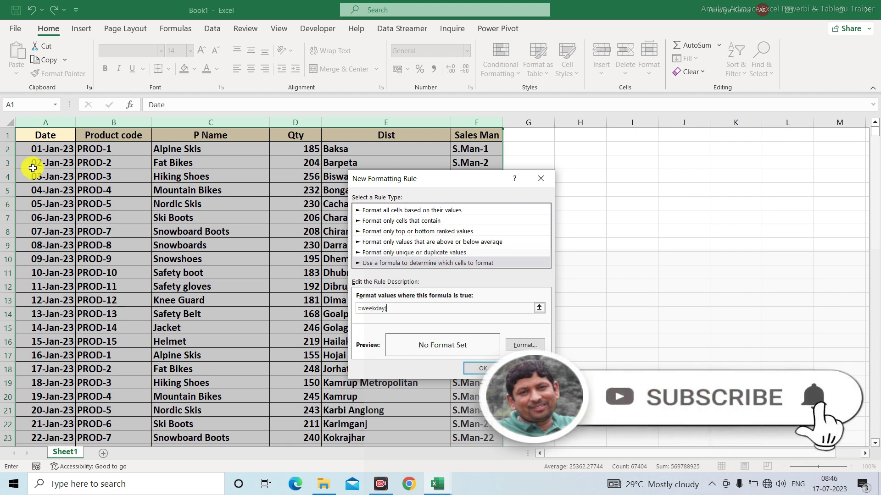
{"action": "left_click", "coordinate": [52, 136]}
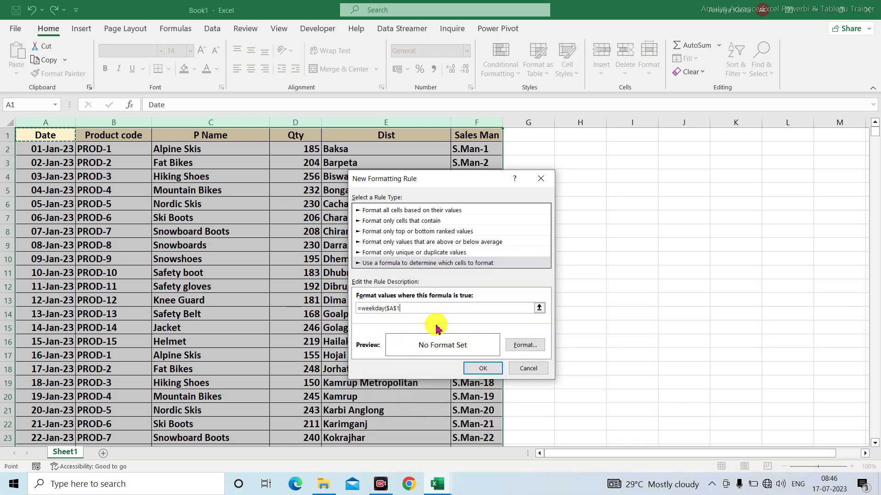
{"action": "left_click", "coordinate": [400, 310]}
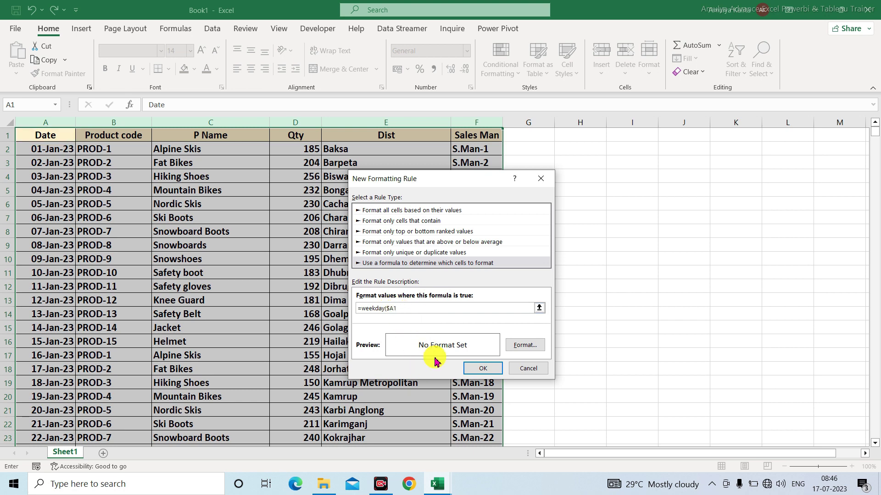
{"action": "left_click", "coordinate": [402, 308]}
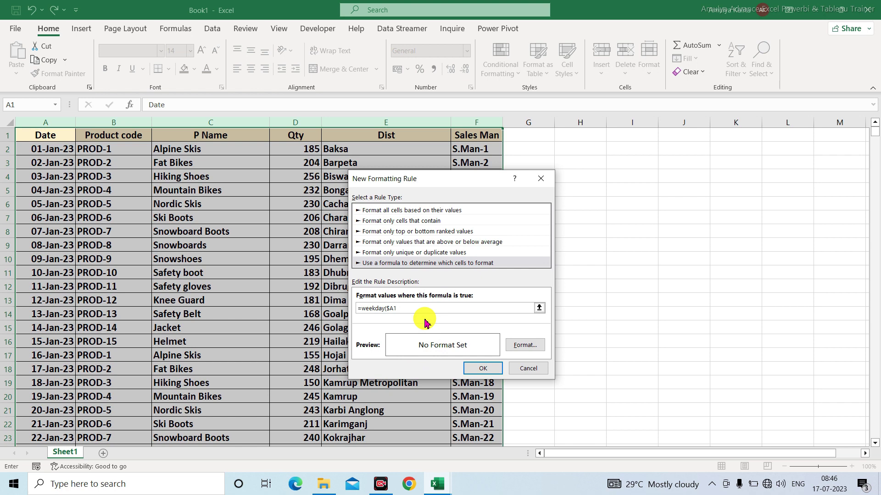
{"action": "type", "text": ",2)>6"}
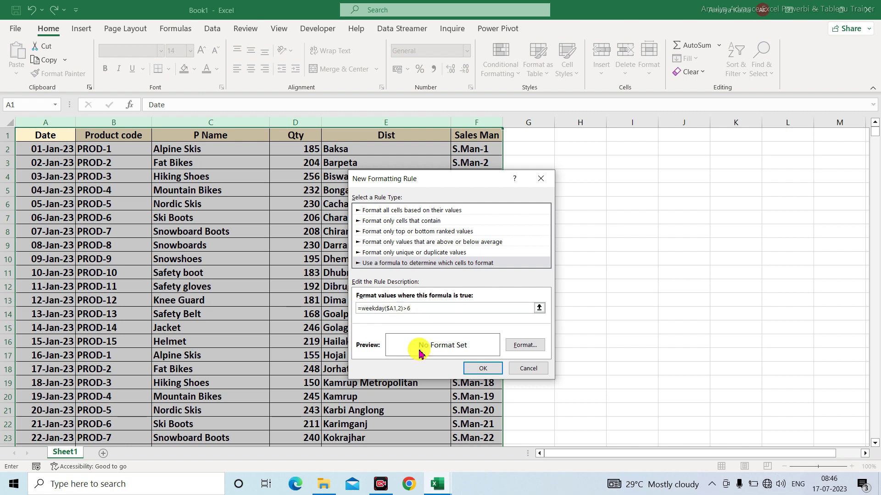
Step: Set the rule's font color to standard red and apply the rule to the selected columns
{"action": "left_click", "coordinate": [521, 346]}
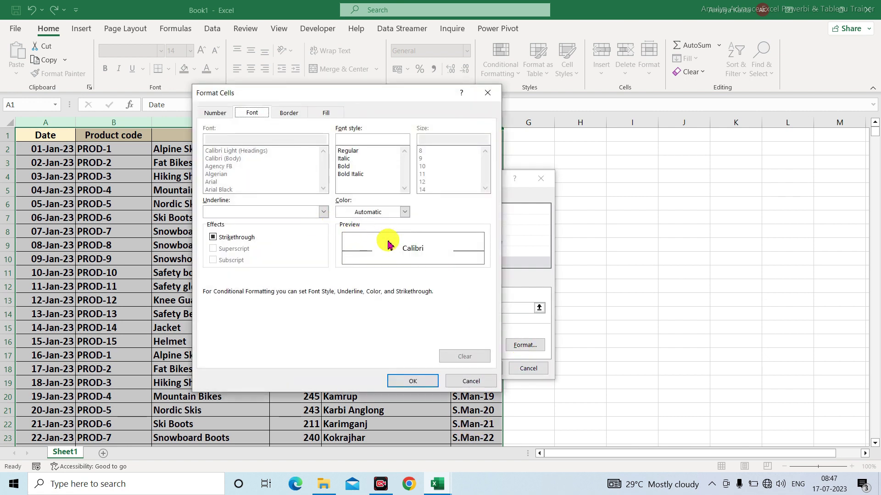
{"action": "left_click", "coordinate": [404, 213]}
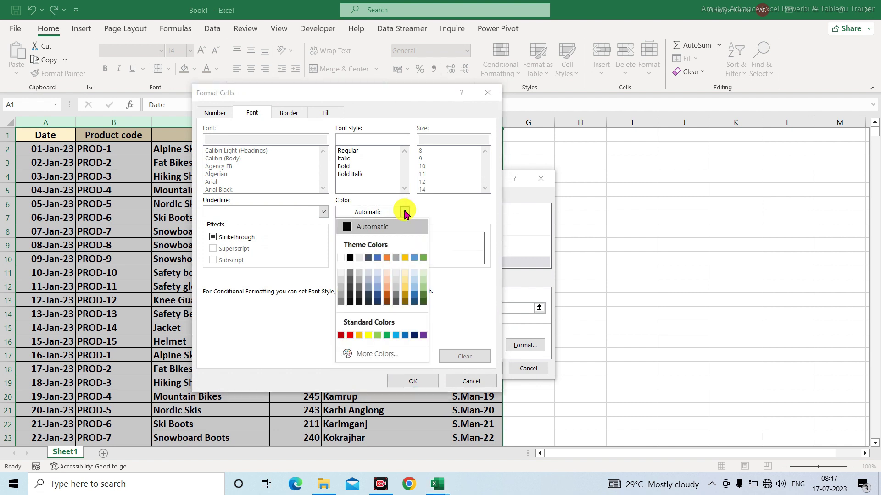
{"action": "left_click", "coordinate": [350, 336]}
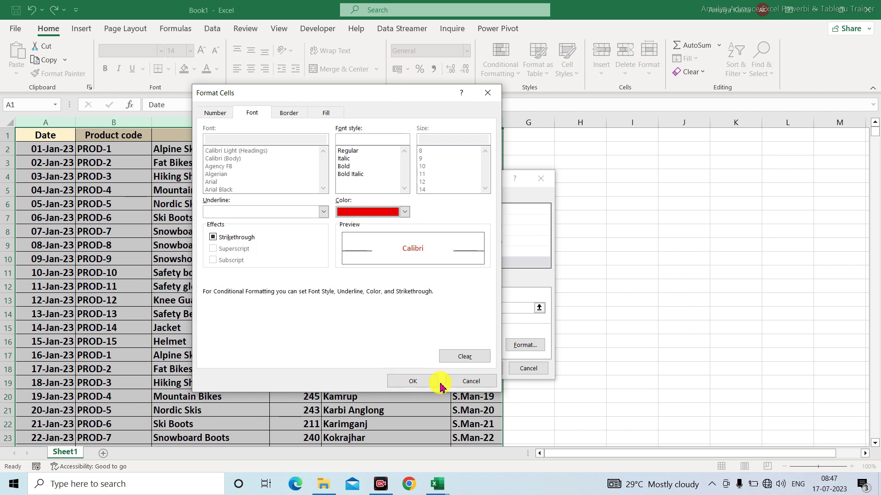
{"action": "left_click", "coordinate": [410, 381]}
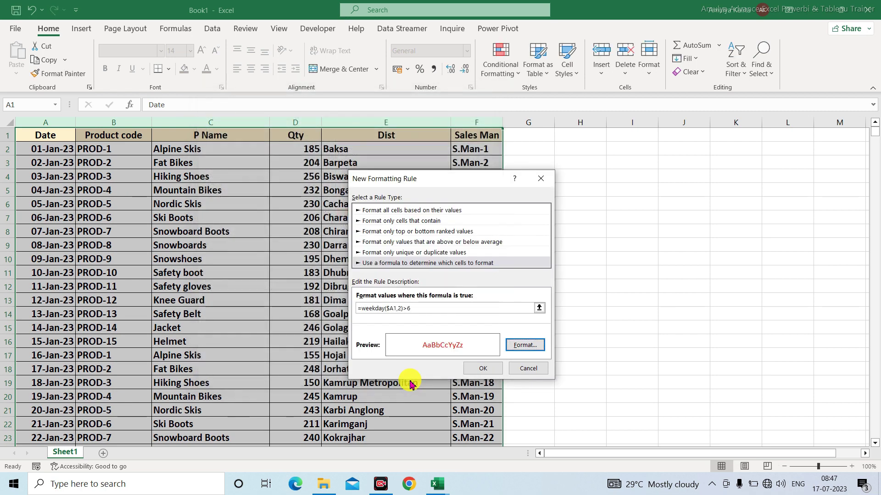
{"action": "left_click", "coordinate": [481, 369]}
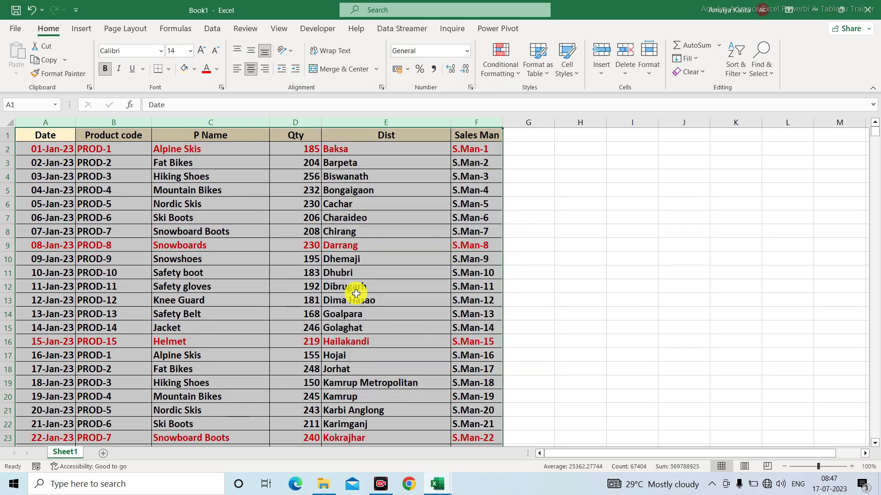
{"action": "left_click", "coordinate": [292, 285]}
{"action": "left_click", "coordinate": [250, 244]}
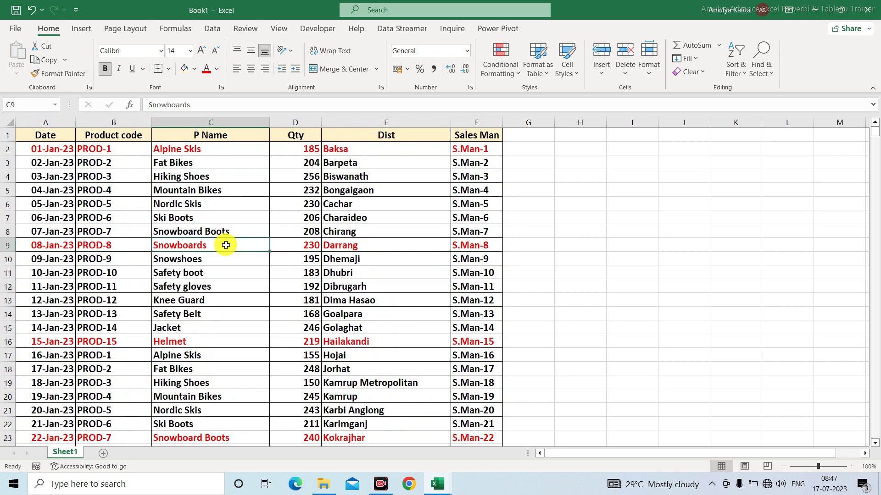